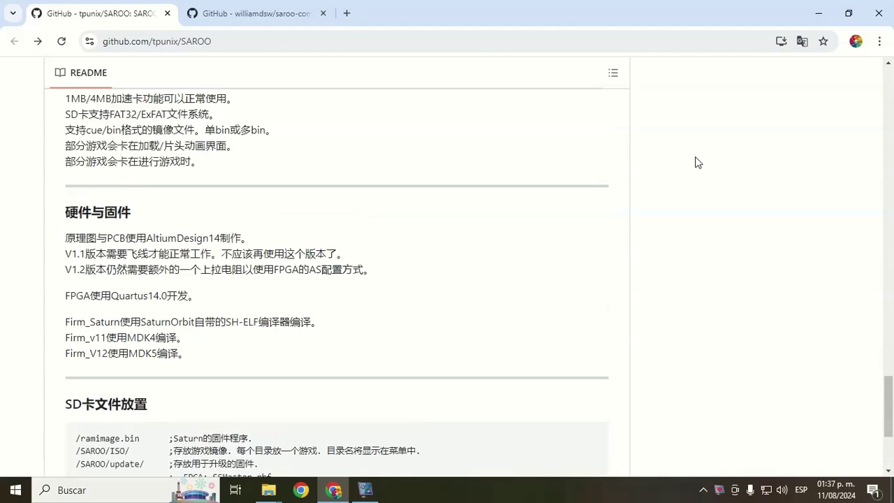
Step: Translate the SAROO repository page into Spanish, look through the README, and dismiss the translation popup
right_click(681, 230)
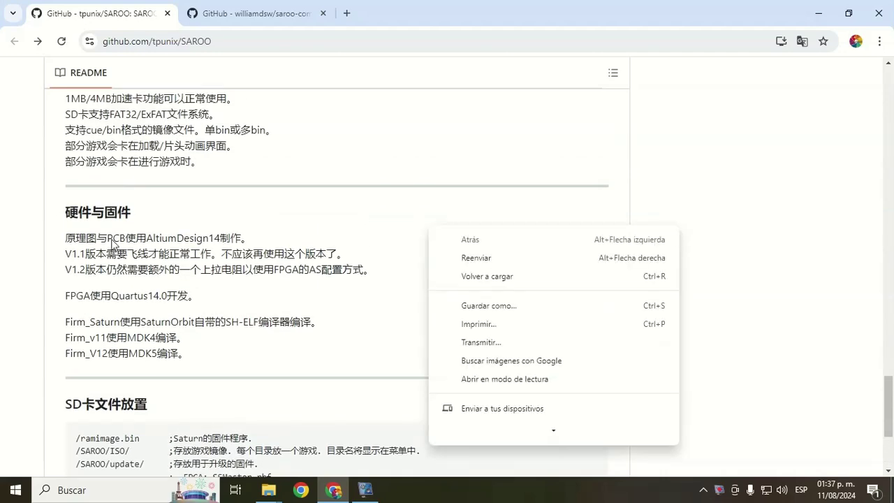
scroll(482, 279, "down", 1)
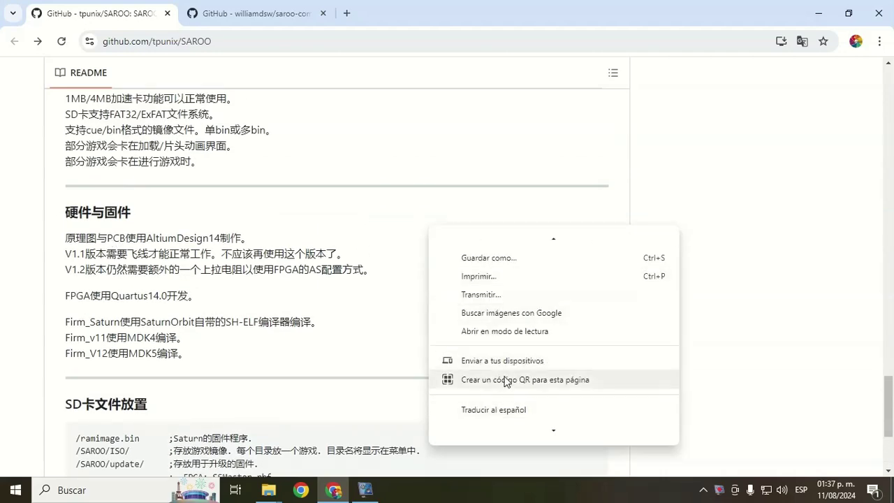
scroll(506, 381, "down", 1)
left_click(481, 391)
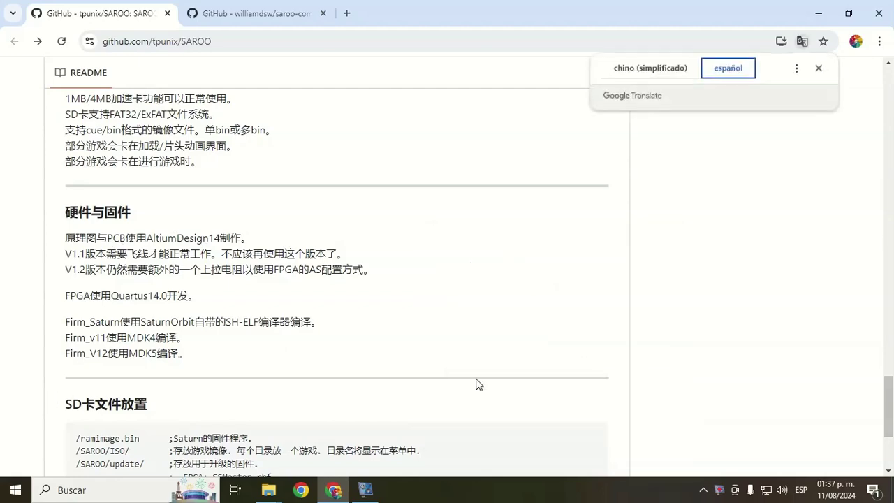
scroll(384, 279, "up", 15)
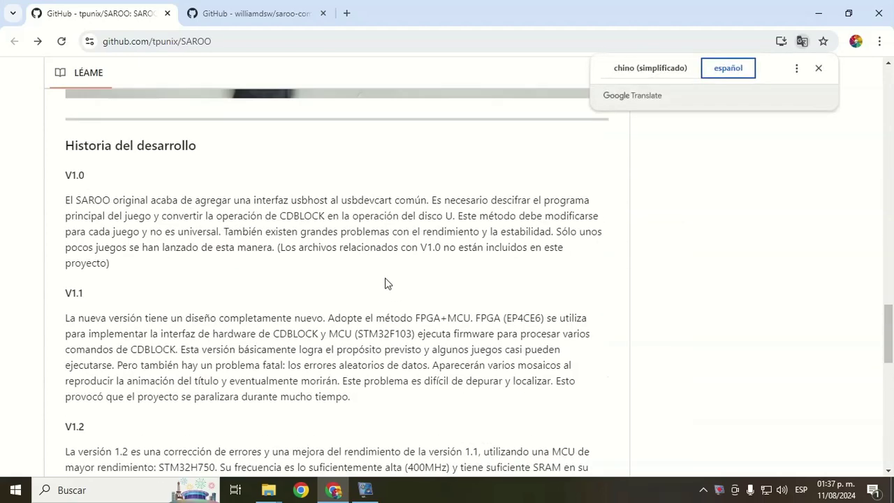
scroll(384, 279, "down", 15)
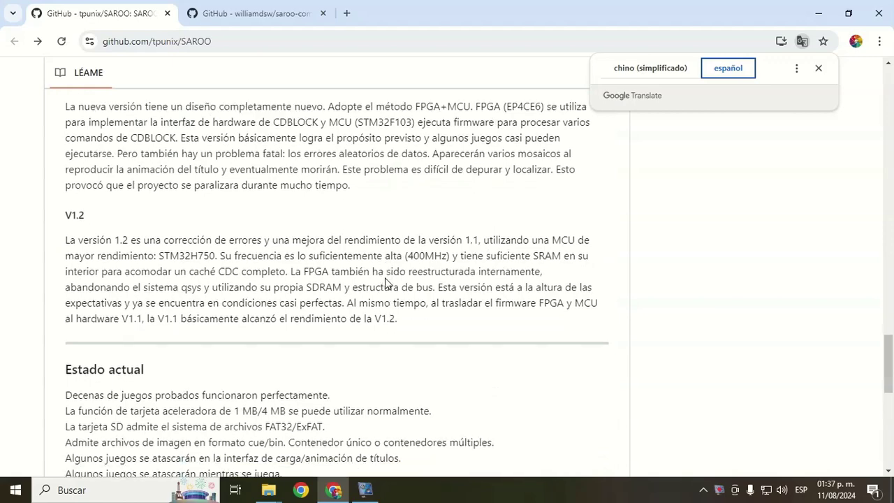
scroll(681, 295, "down", 3)
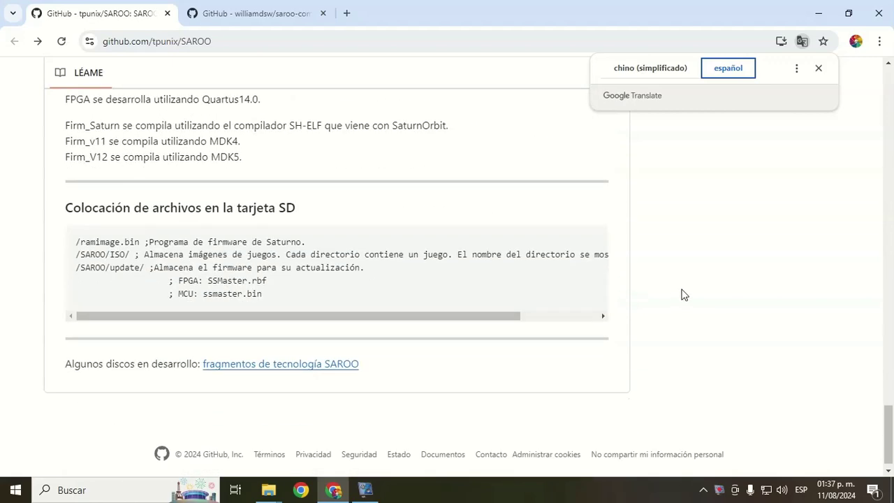
scroll(681, 295, "up", 6)
scroll(681, 294, "up", 3)
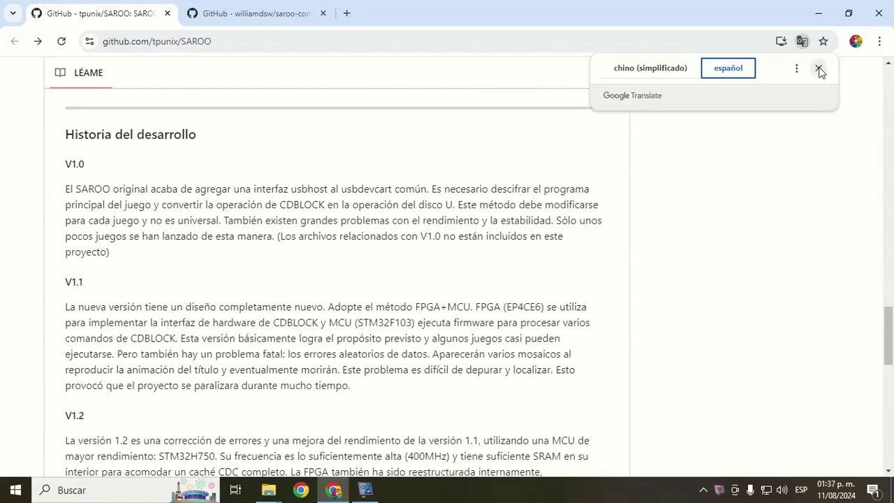
left_click(819, 67)
Step: Open the full list of releases for the SAROO repository
scroll(702, 273, "up", 5)
scroll(703, 273, "up", 12)
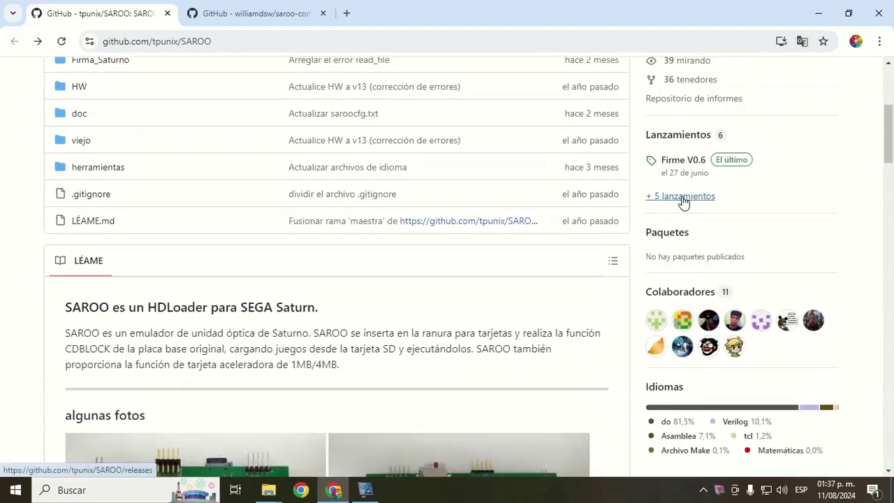
left_click(683, 199)
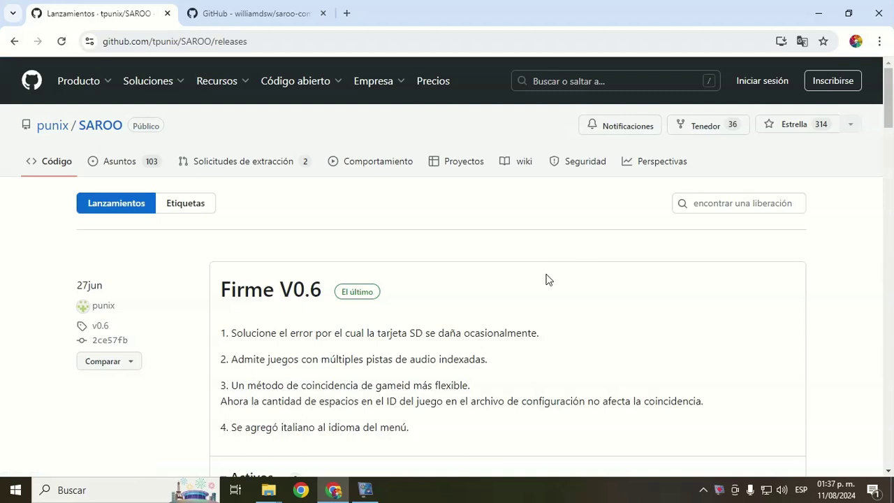
Step: Download the V0.6 firmware archive firm_v0.6.zip into the Saroo folder on the desktop
scroll(557, 302, "down", 1)
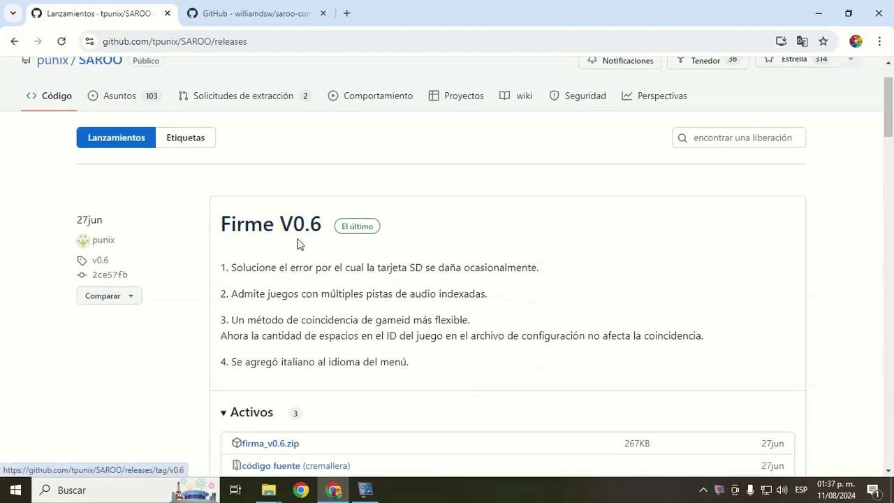
scroll(579, 264, "down", 1)
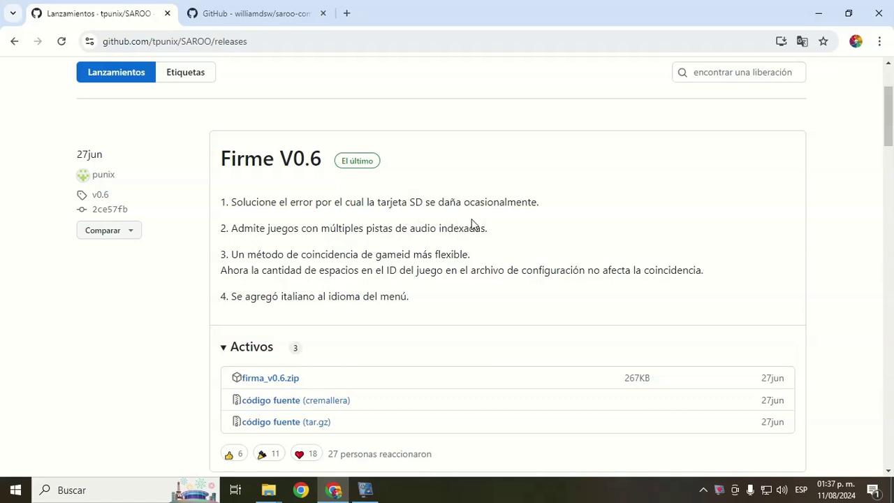
scroll(471, 223, "down", 1)
left_click(270, 314)
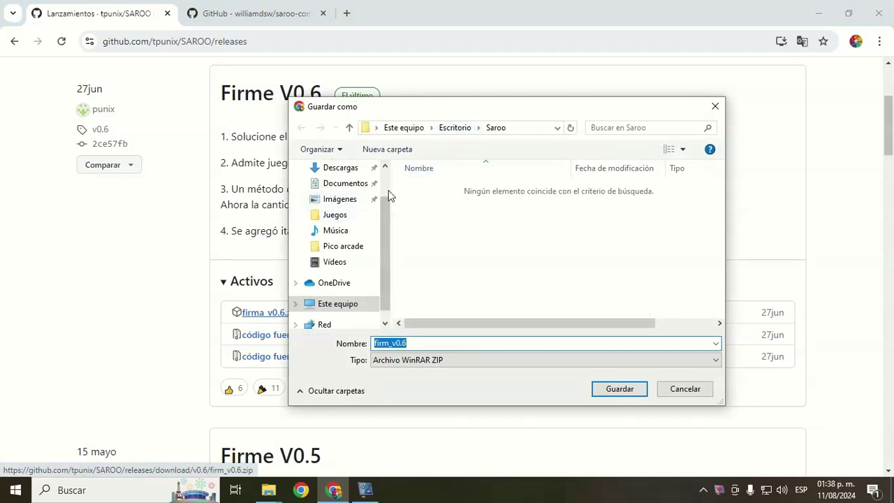
scroll(352, 203, "up", 1)
left_click(349, 196)
double_click(676, 213)
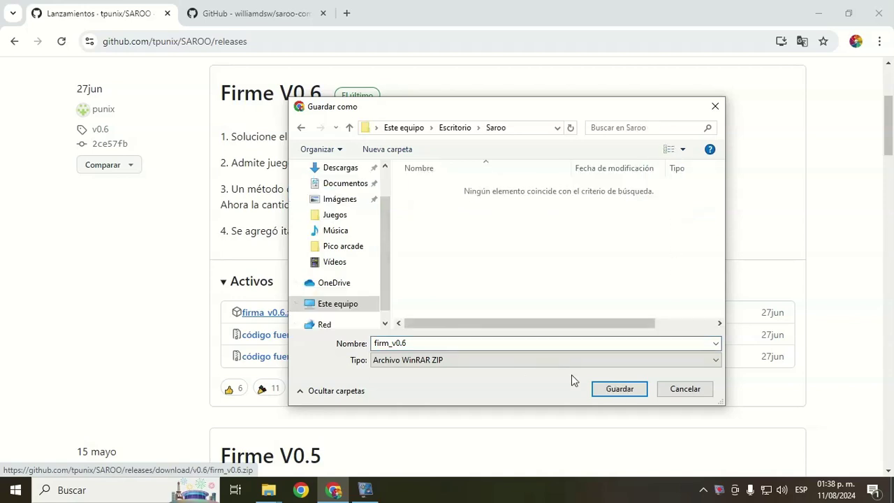
left_click(605, 389)
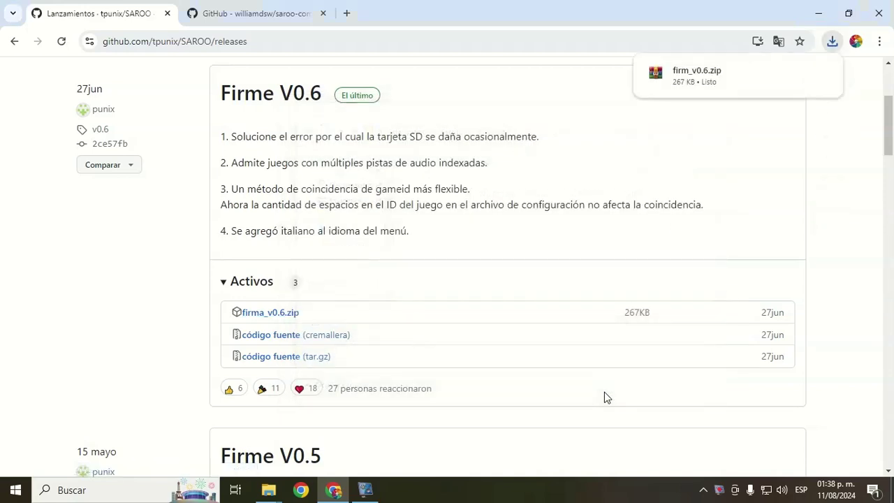
Step: Look through the SAROO compatibility list repository, including its related links, regions and alphabetical games index
left_click(242, 21)
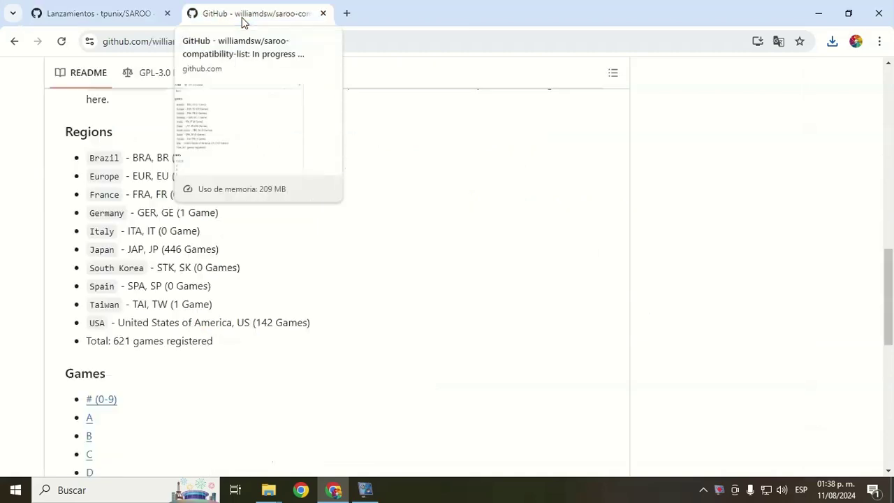
scroll(195, 176, "up", 10)
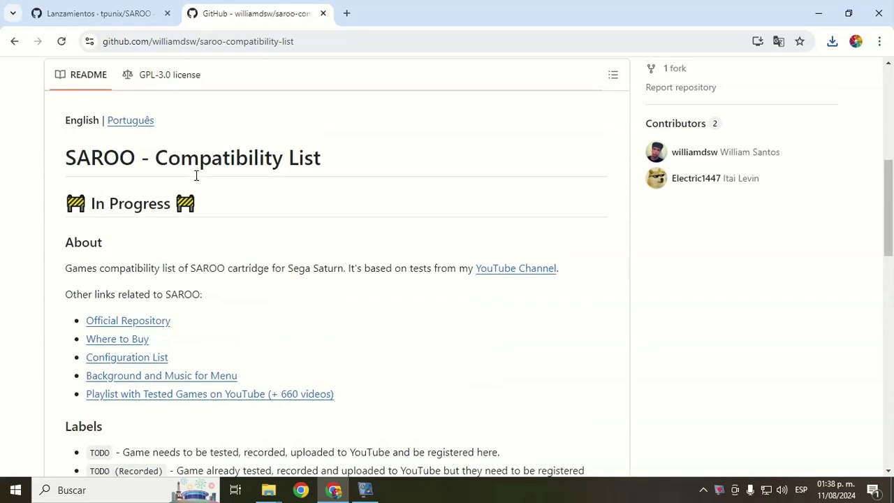
scroll(196, 175, "down", 8)
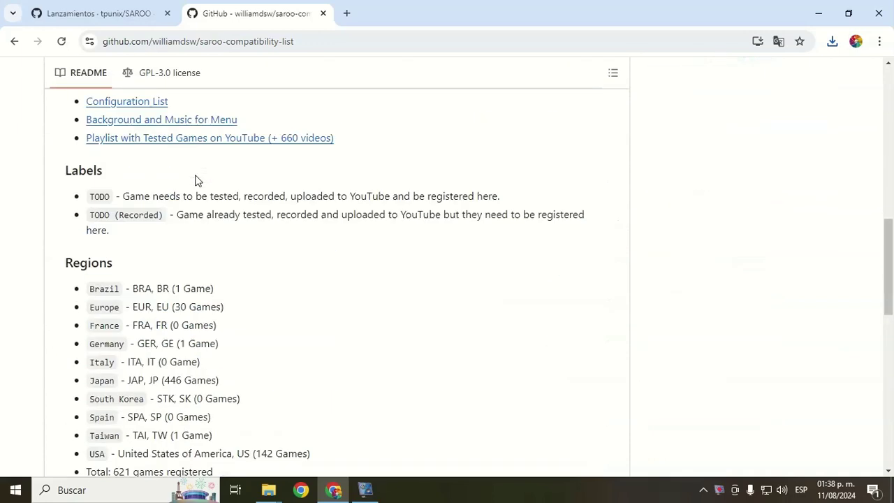
scroll(195, 181, "down", 7)
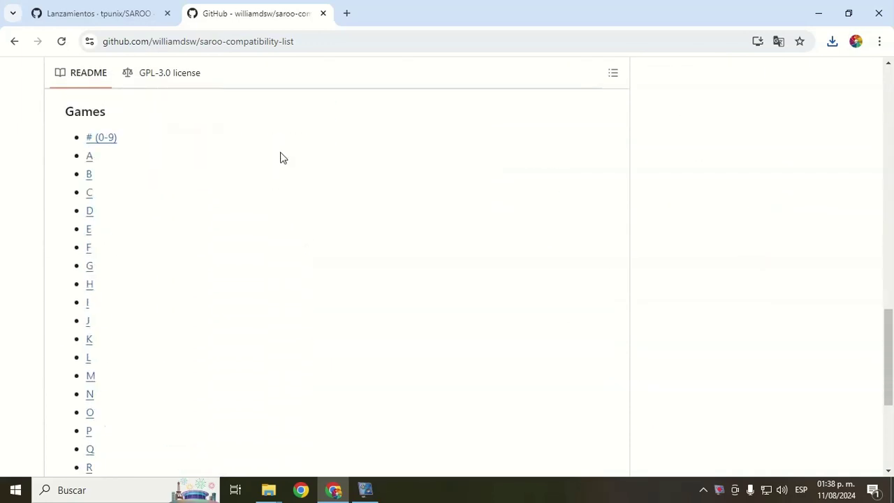
scroll(282, 158, "down", 2)
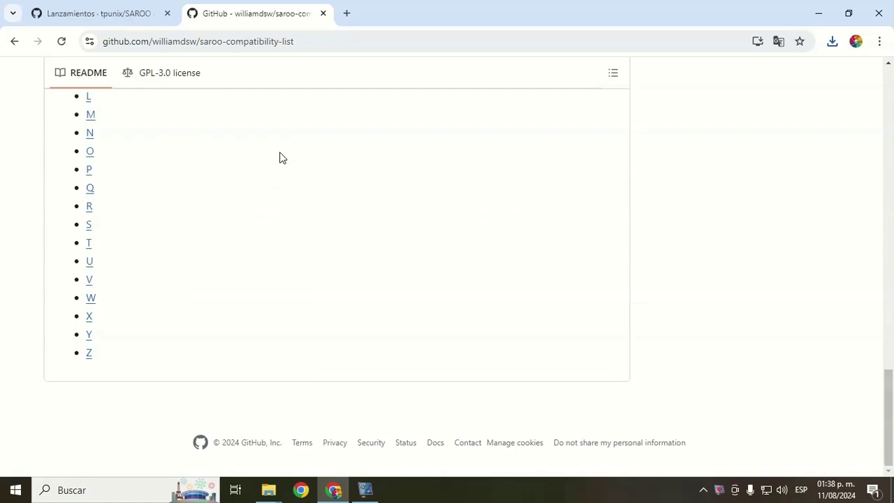
scroll(282, 158, "up", 9)
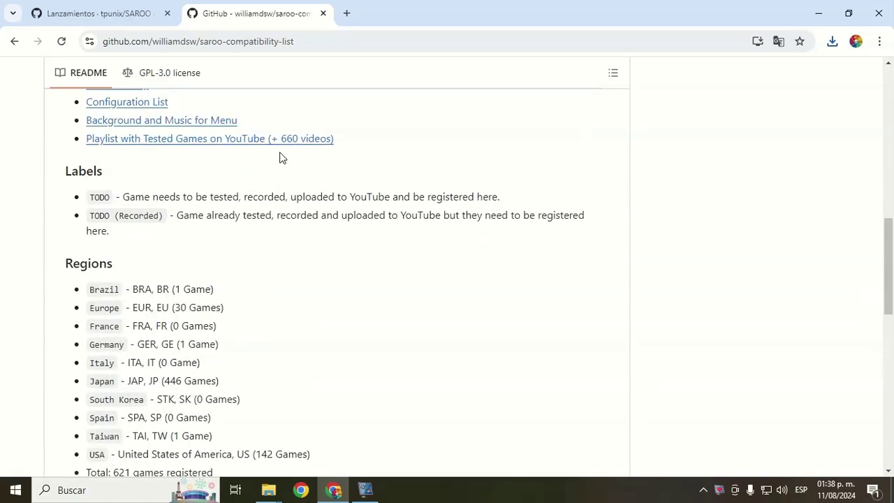
scroll(282, 158, "up", 9)
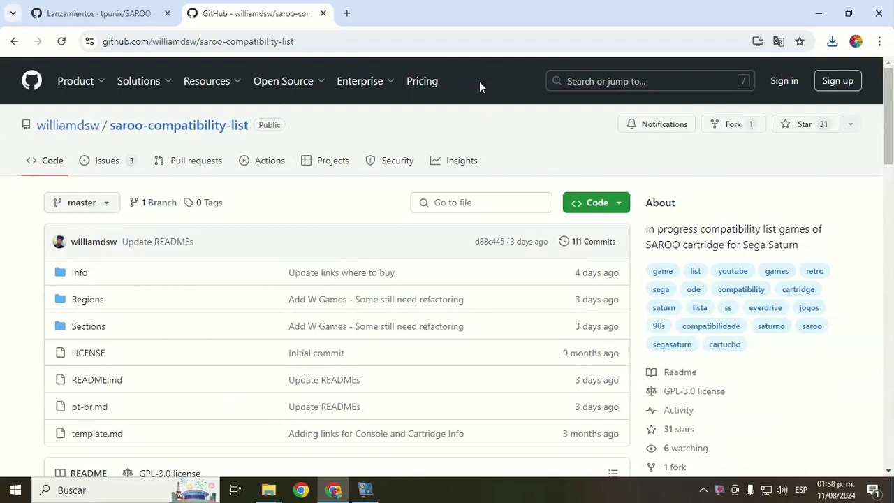
Step: Minimize the browser, open the desktop's Saroo folder and select bgsound.pcm
left_click(817, 14)
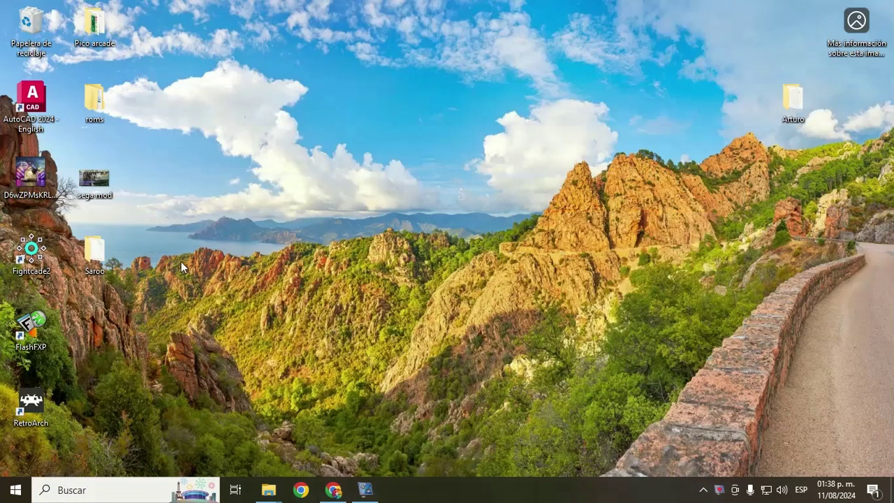
double_click(102, 250)
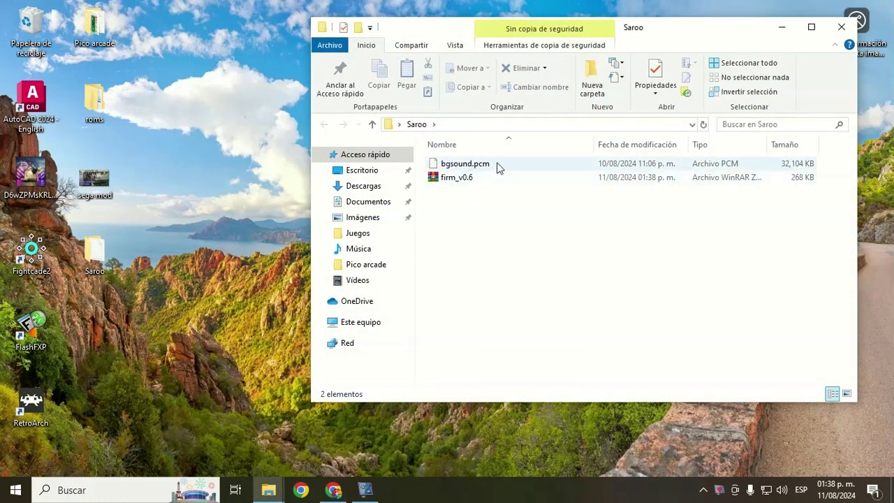
left_click(480, 165)
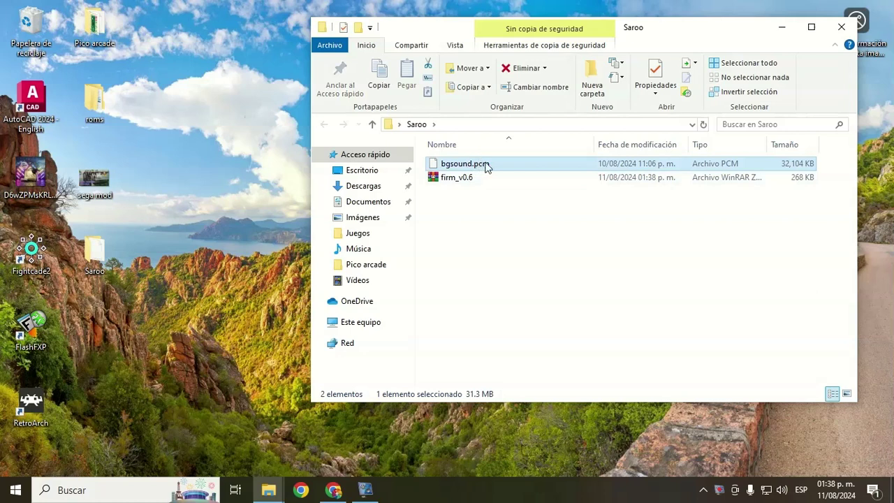
right_click(450, 181)
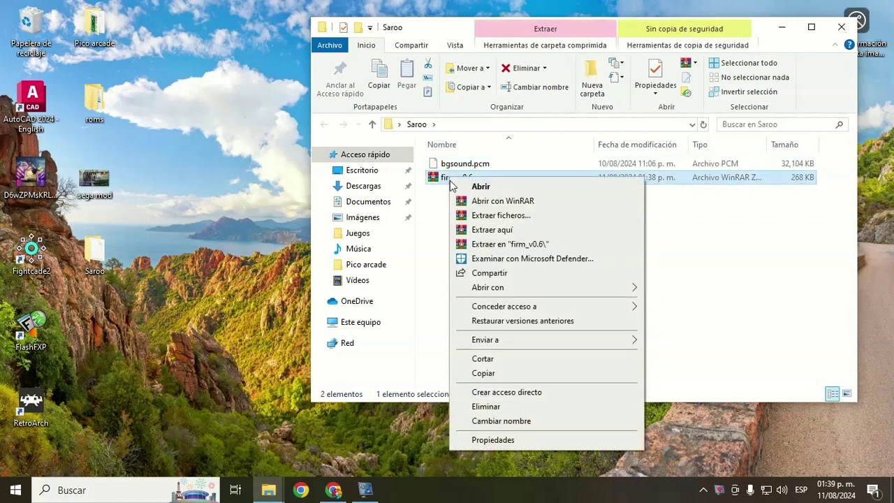
left_click(513, 216)
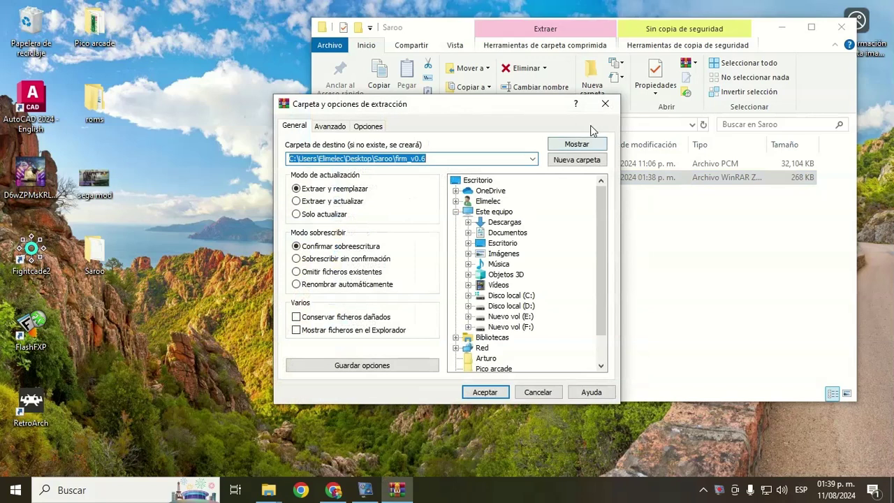
left_click(603, 105)
Step: Extract the firm_v0.6 archive directly into the Saroo folder and open the SAROO folder inside the extracted firm_v0.6 folder
right_click(452, 182)
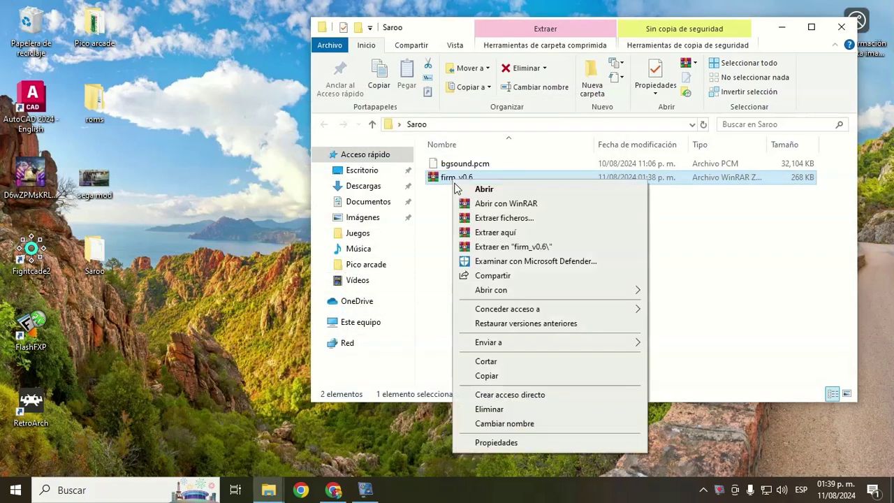
left_click(491, 232)
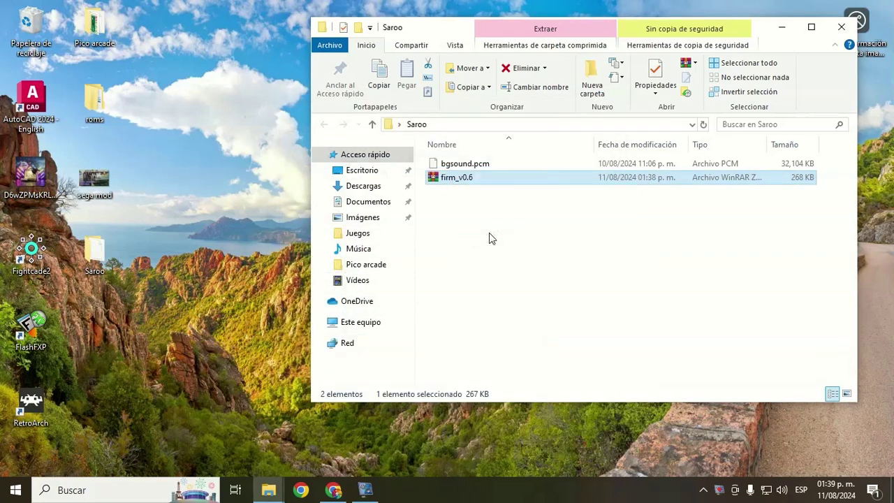
left_click(459, 166)
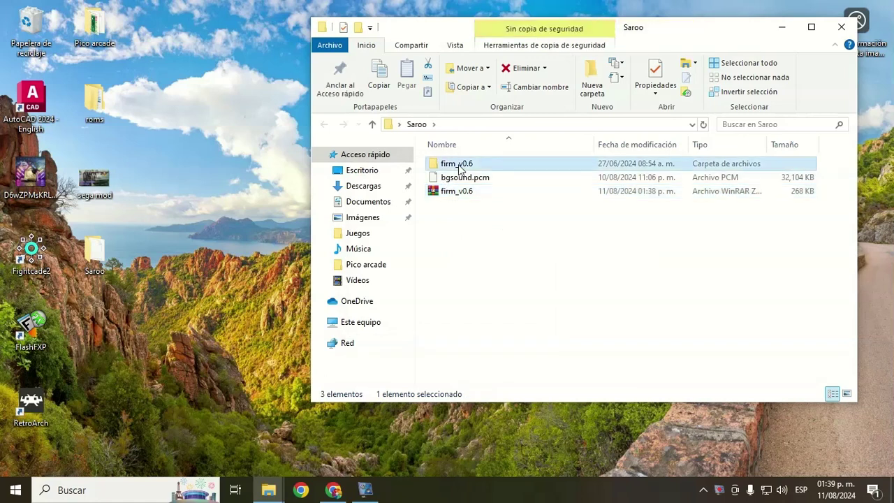
double_click(461, 168)
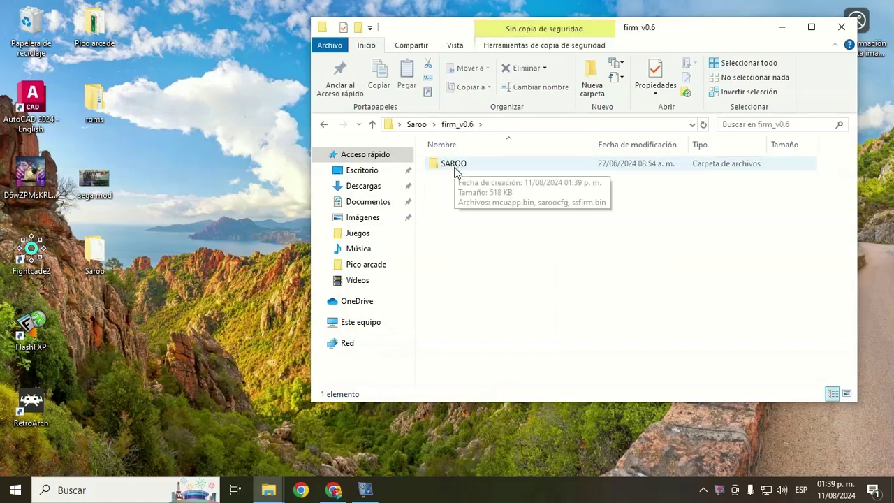
double_click(454, 168)
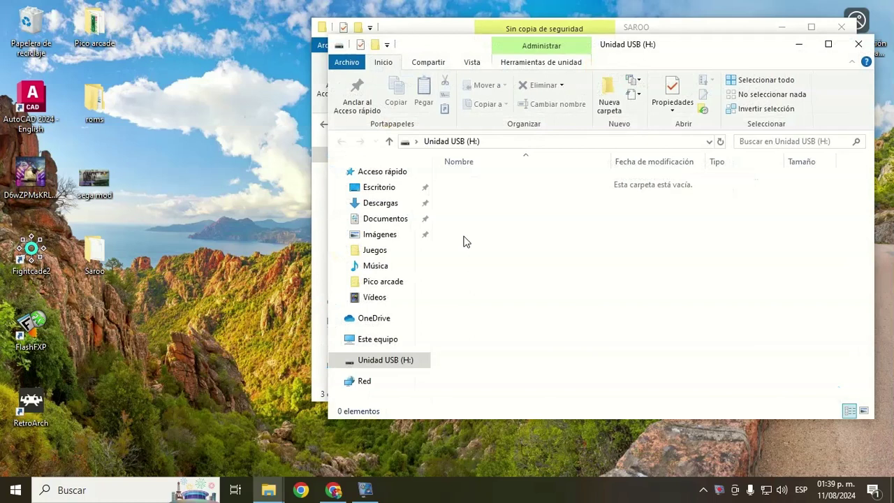
Step: Show the computer's drives in File Explorer and check the capacity of the USB drive (H:)
left_click(379, 340)
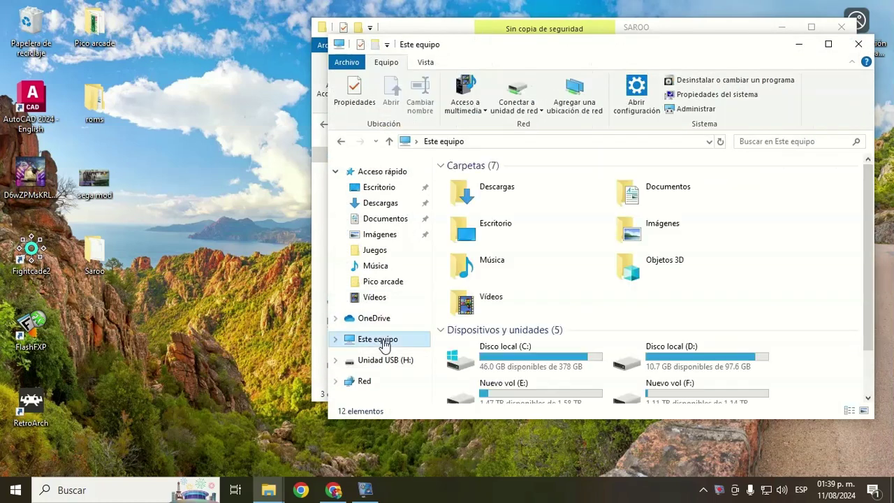
scroll(557, 305, "down", 2)
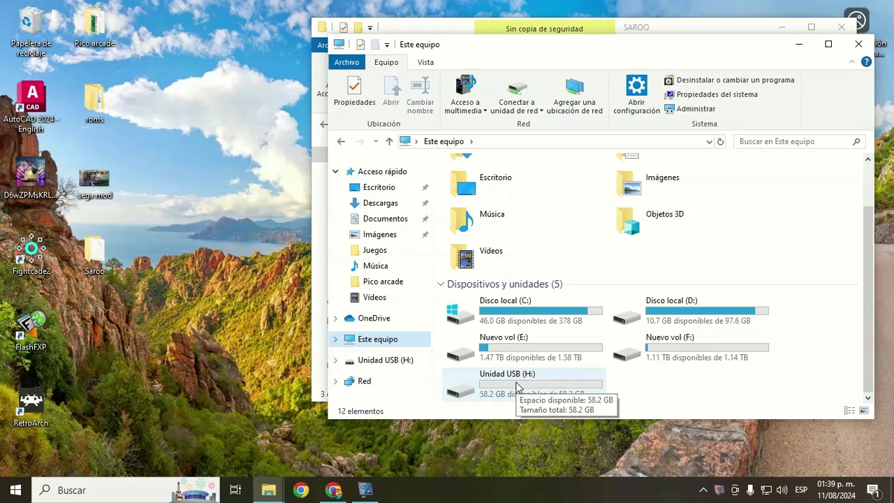
Step: Switch to SD Card Formatter from the SD Association programs and clear the File Explorer windows off the desktop
left_click(16, 490)
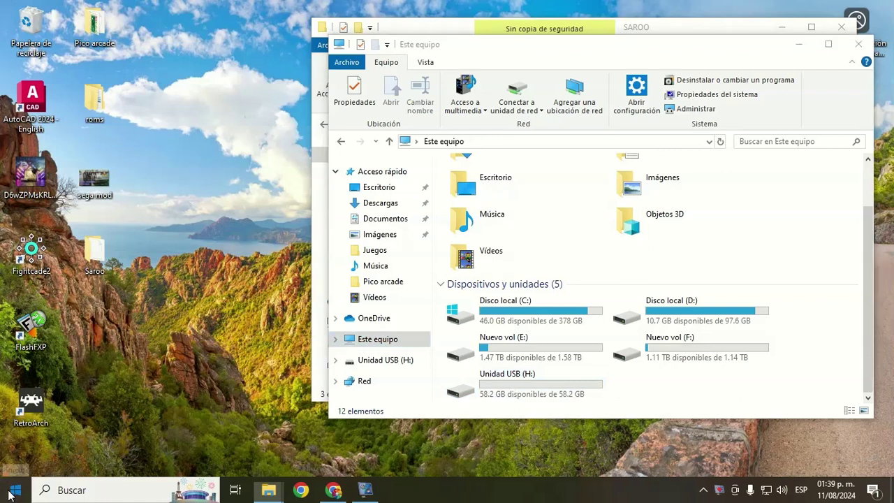
scroll(100, 375, "down", 15)
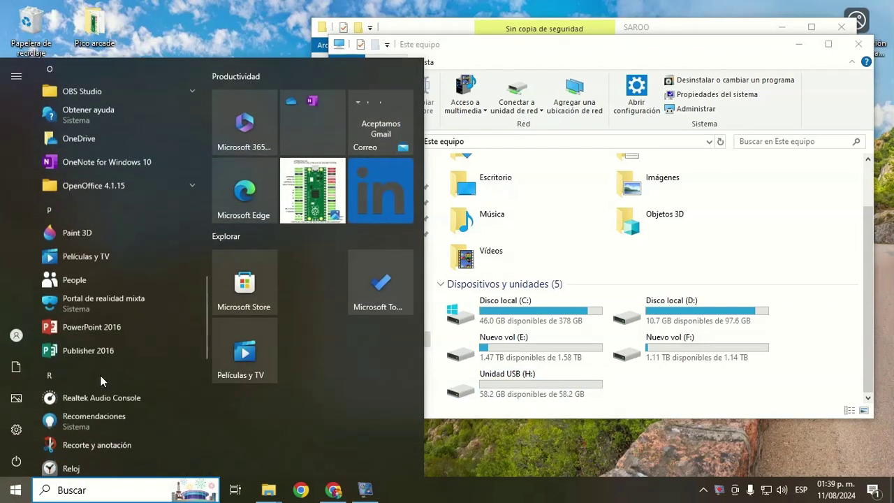
scroll(99, 375, "down", 5)
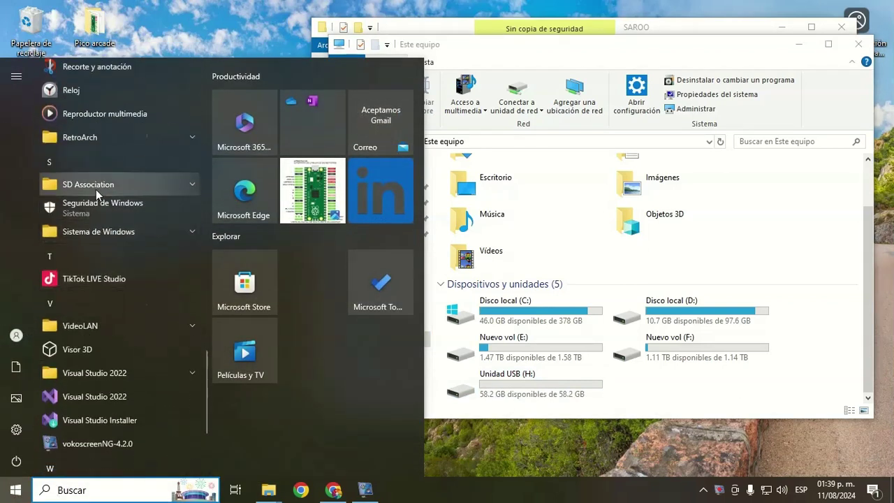
left_click(95, 187)
left_click(103, 208)
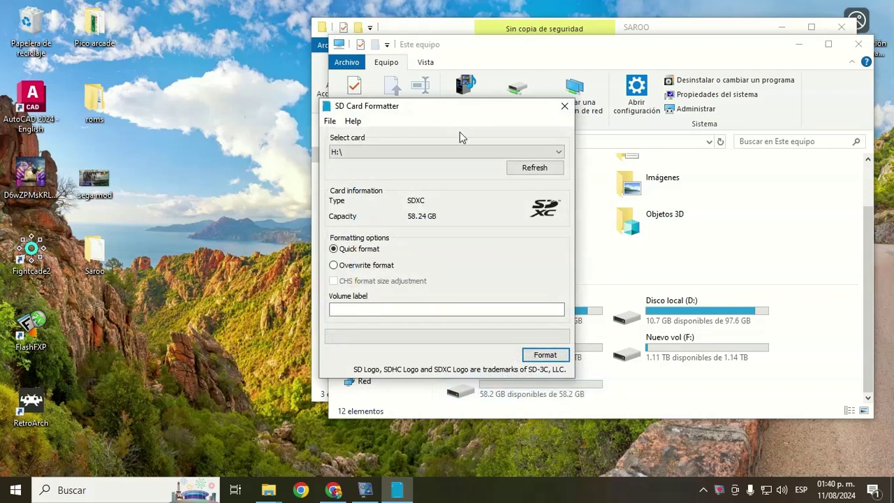
left_click_drag(454, 113, 281, 100)
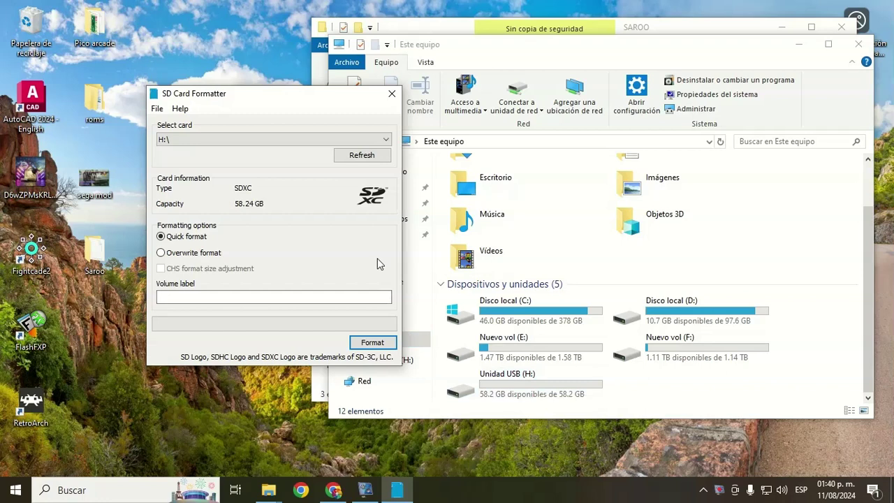
left_click(859, 44)
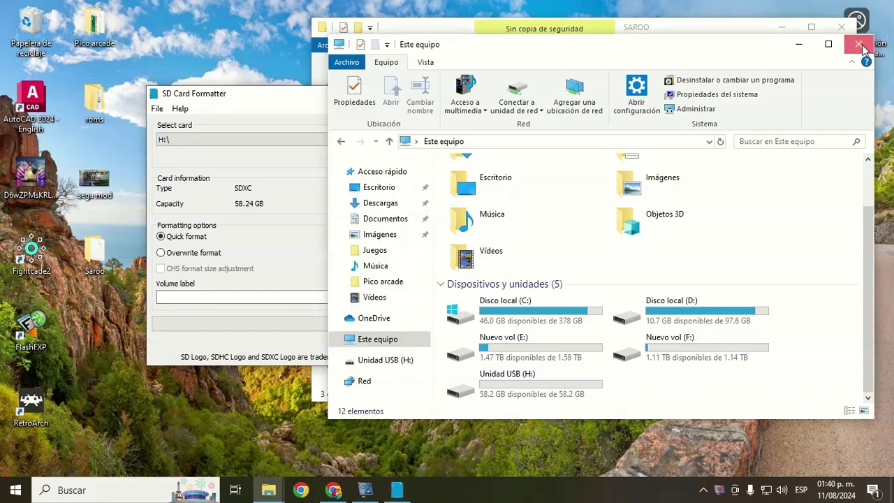
left_click(782, 28)
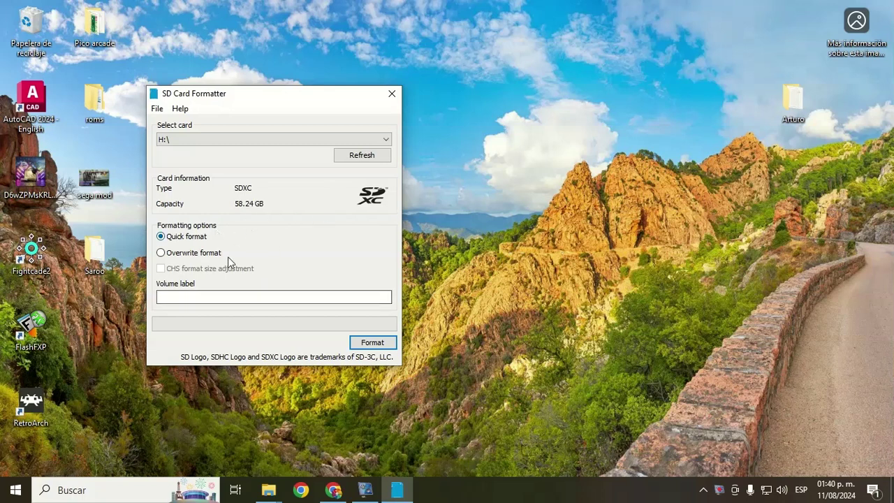
Step: Quick-format the card H:\ without a volume label and close the formatter once formatting has finished
left_click(377, 343)
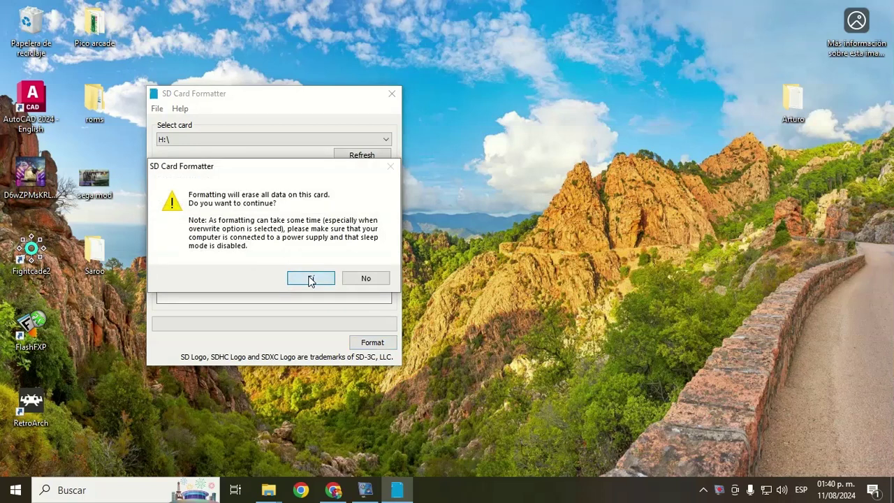
left_click(311, 279)
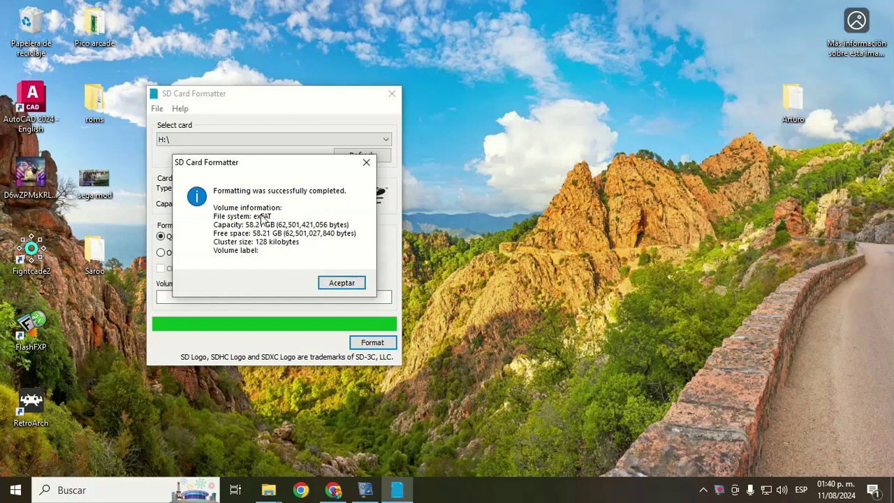
left_click(342, 282)
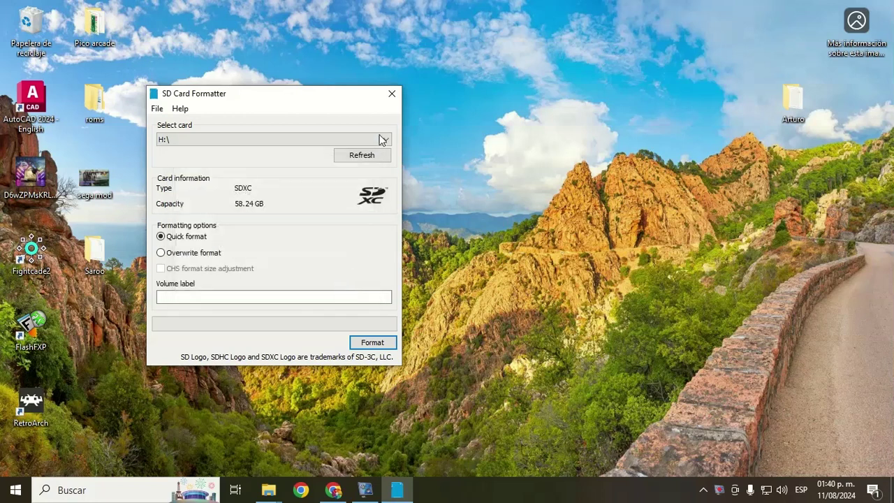
left_click(391, 93)
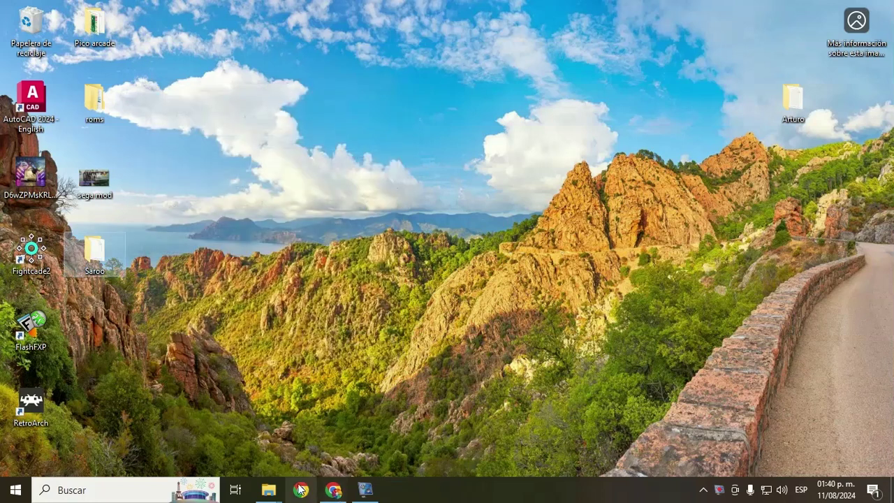
Step: Close the Vídeos folder window and bring the SAROO folder window to the front
mouse_move(268, 489)
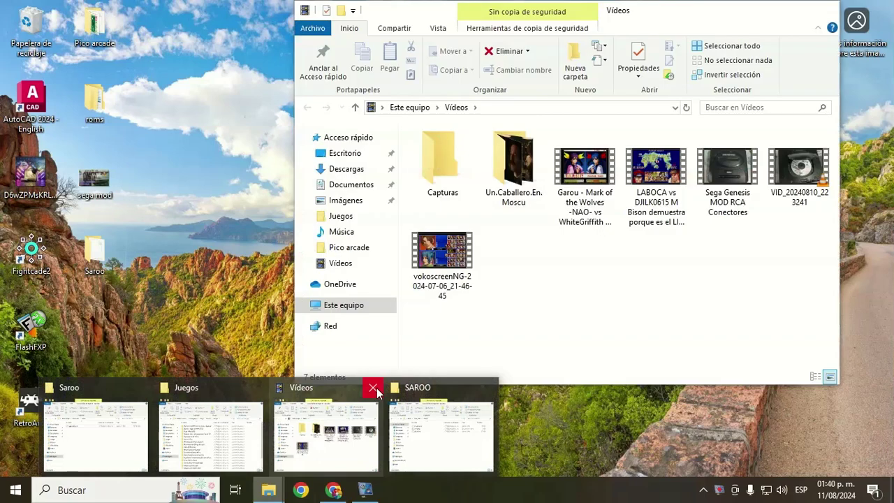
left_click(372, 387)
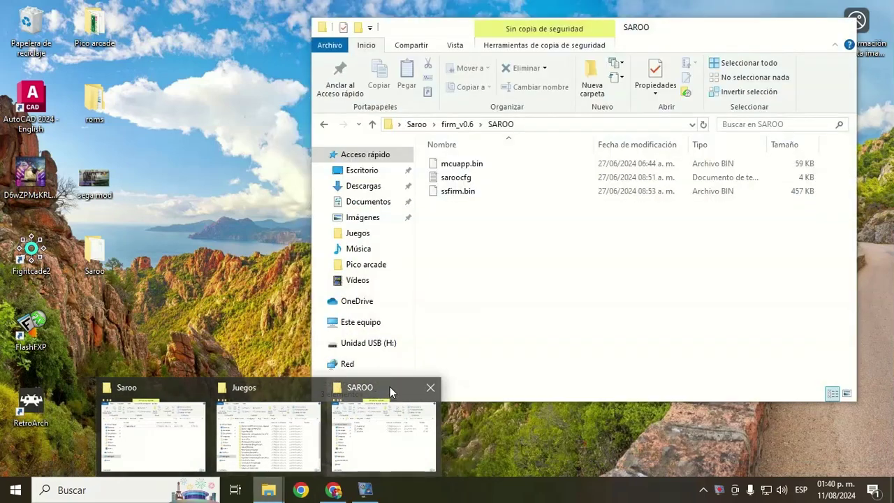
left_click(390, 388)
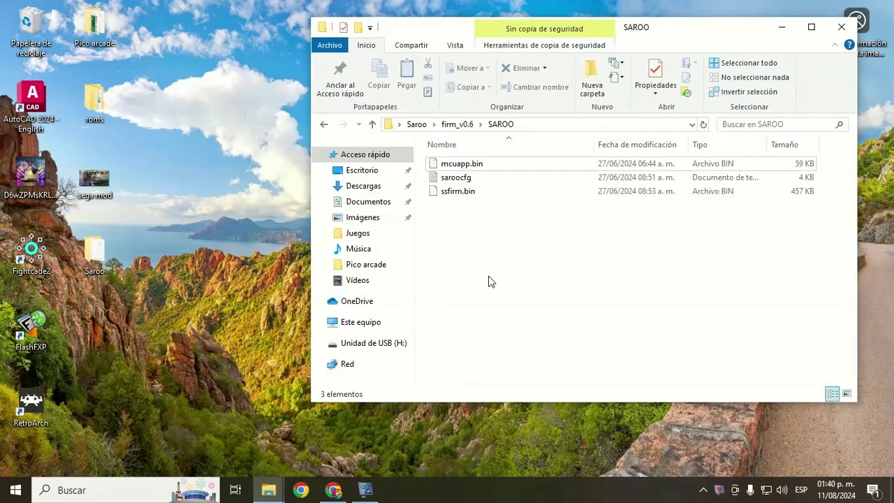
Step: Check the file system and capacity in the properties of the USB drive (H:), and close the drives and properties windows
left_click(358, 323)
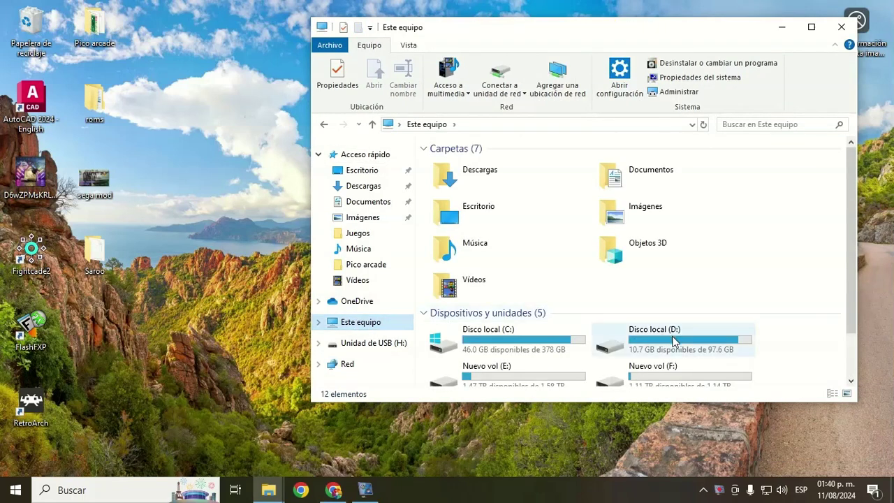
scroll(602, 290, "down", 1)
left_click(495, 365)
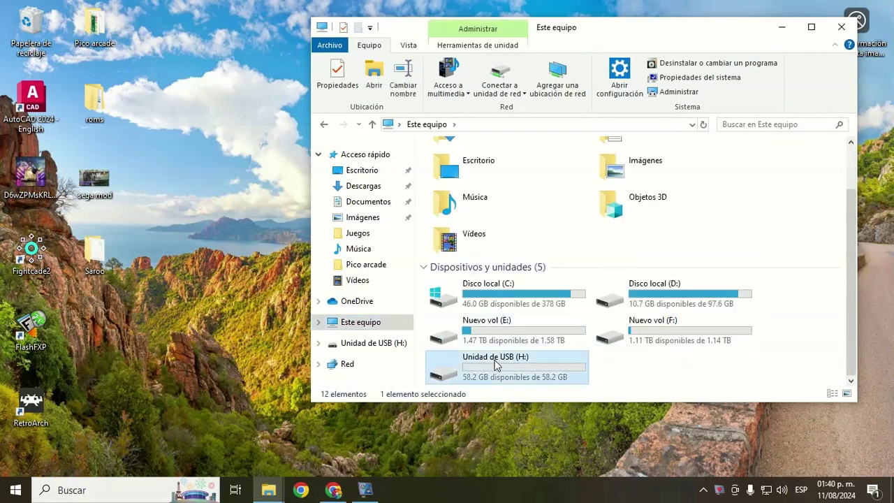
right_click(478, 373)
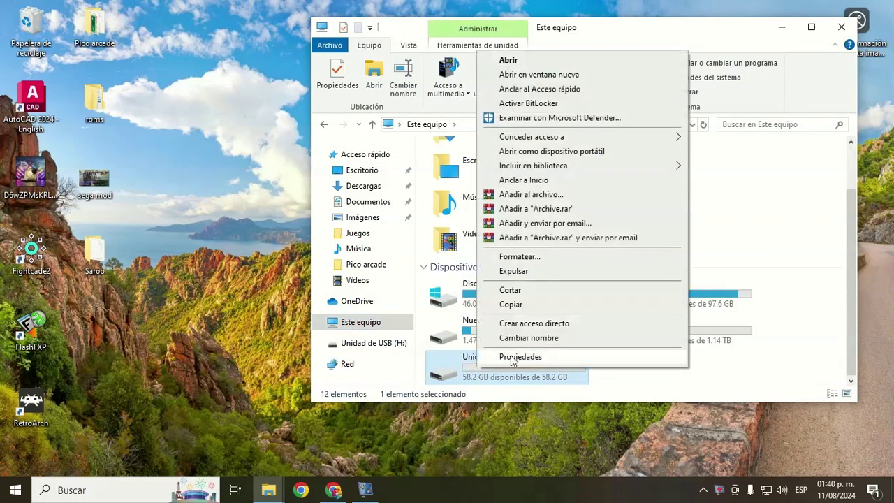
left_click(478, 356)
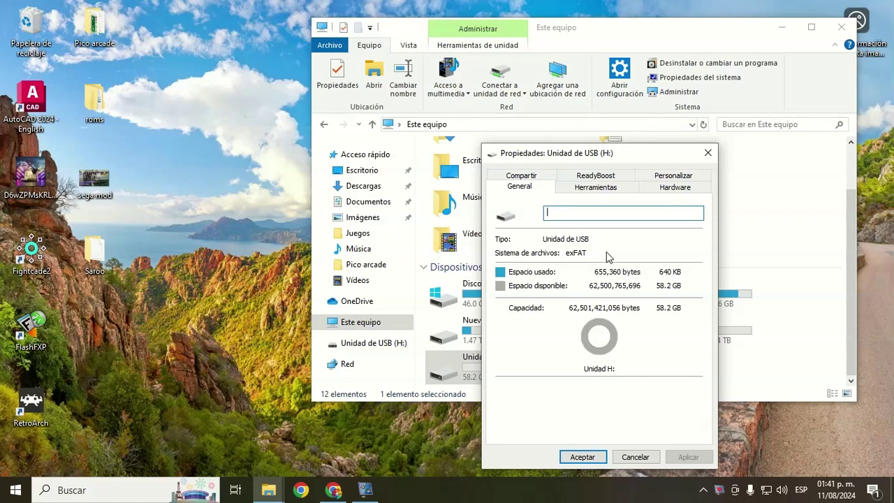
left_click_drag(597, 158, 721, 132)
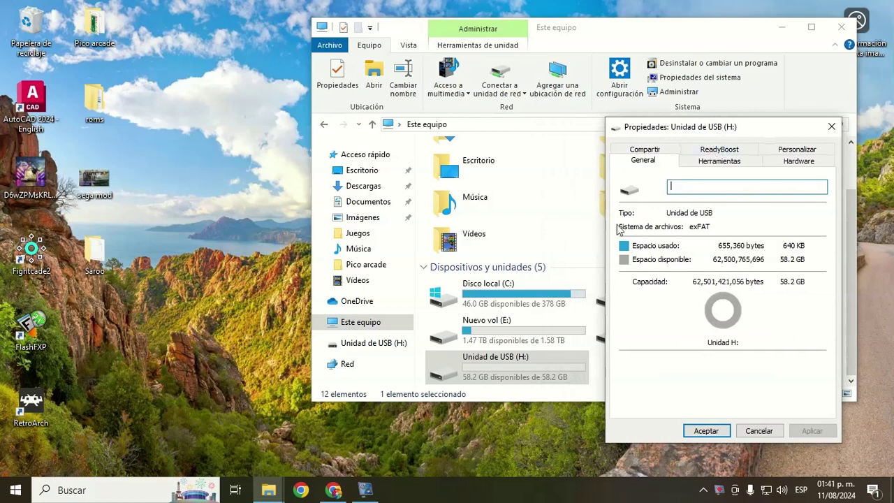
left_click_drag(559, 28, 358, 36)
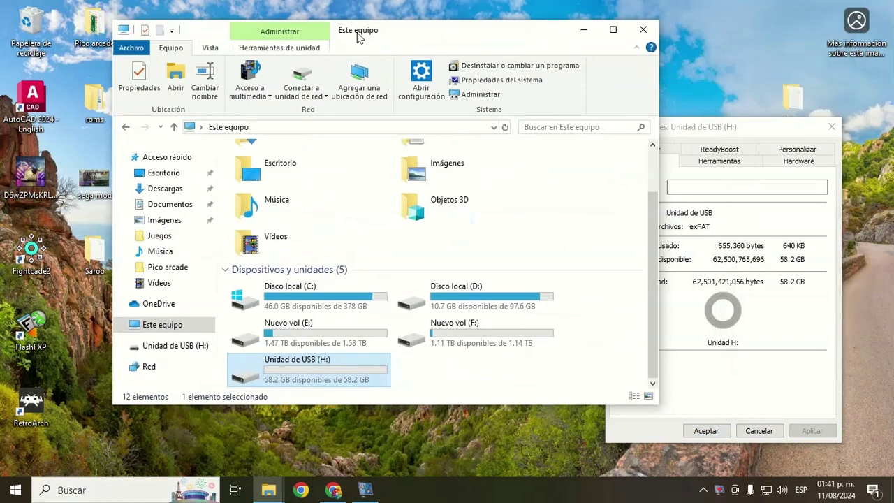
left_click(643, 33)
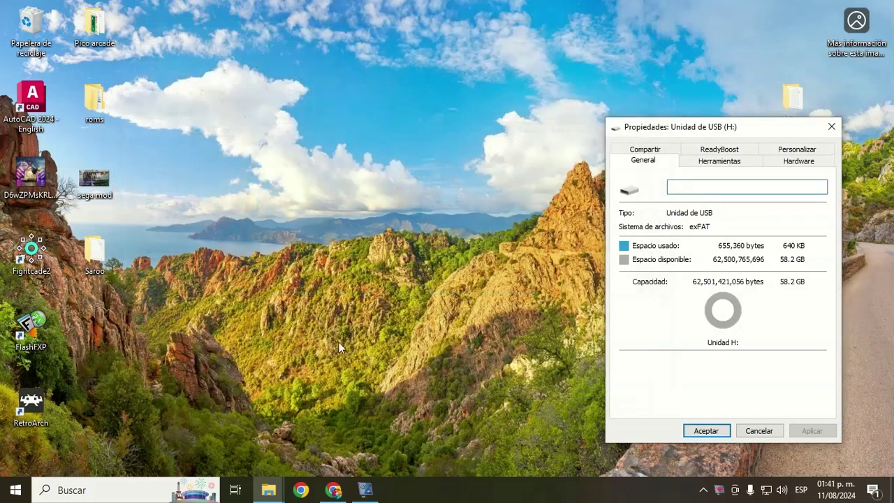
left_click(831, 127)
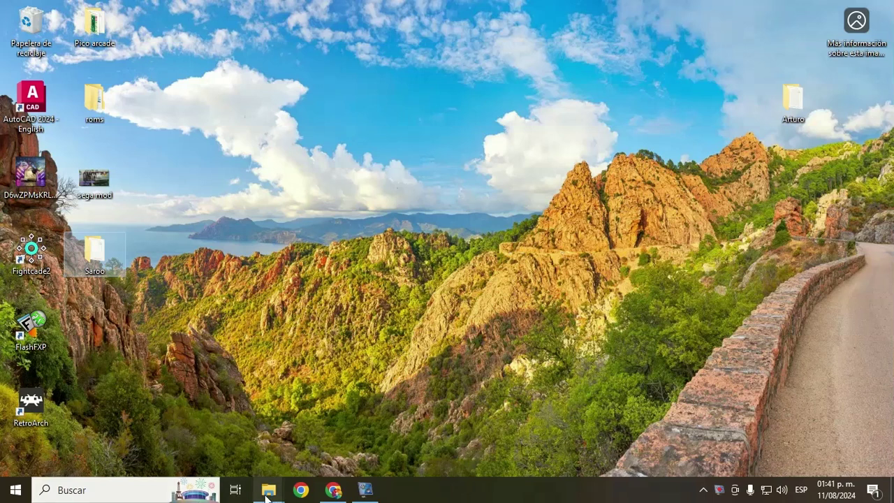
Step: Copy the SAROO folder from firm_v0.6 in the desktop's Saroo folder to the root of the USB drive (H:)
mouse_move(267, 497)
left_click(217, 439)
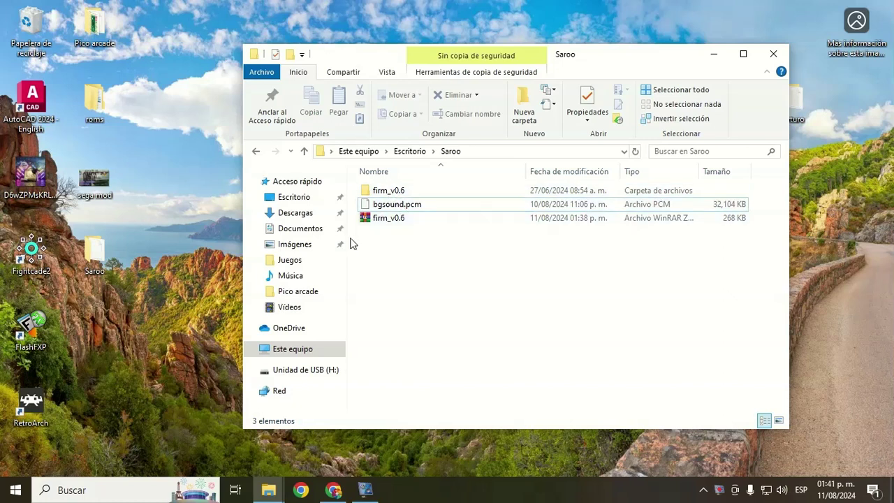
left_click(388, 196)
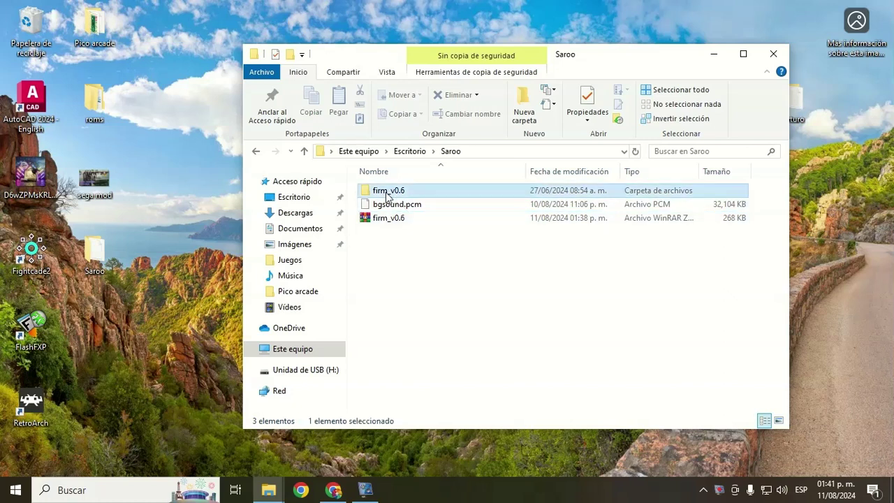
double_click(387, 196)
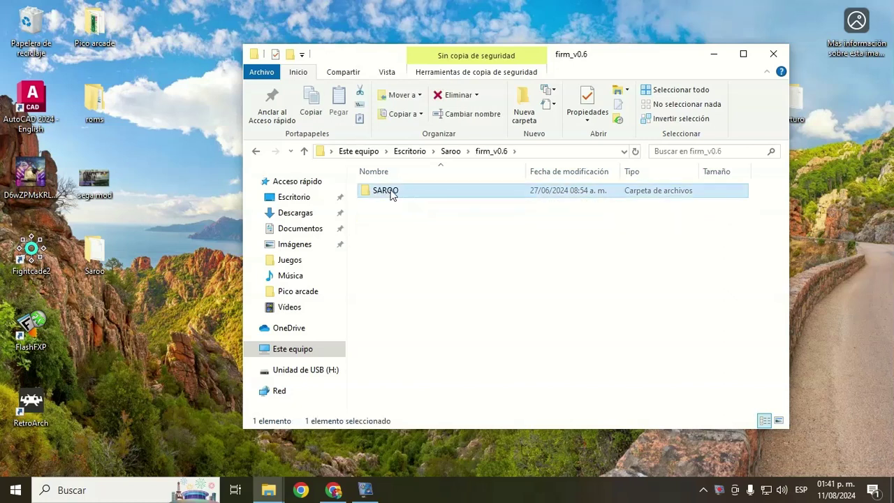
right_click(391, 196)
left_click(434, 402)
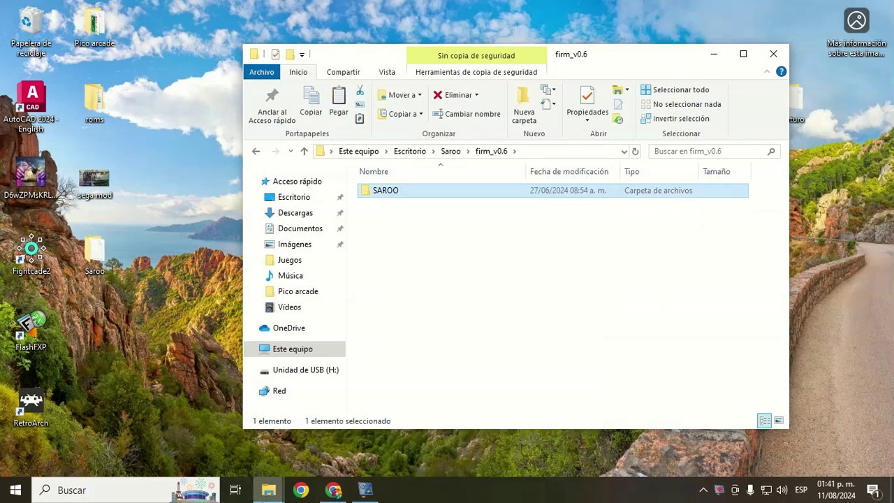
left_click(417, 322)
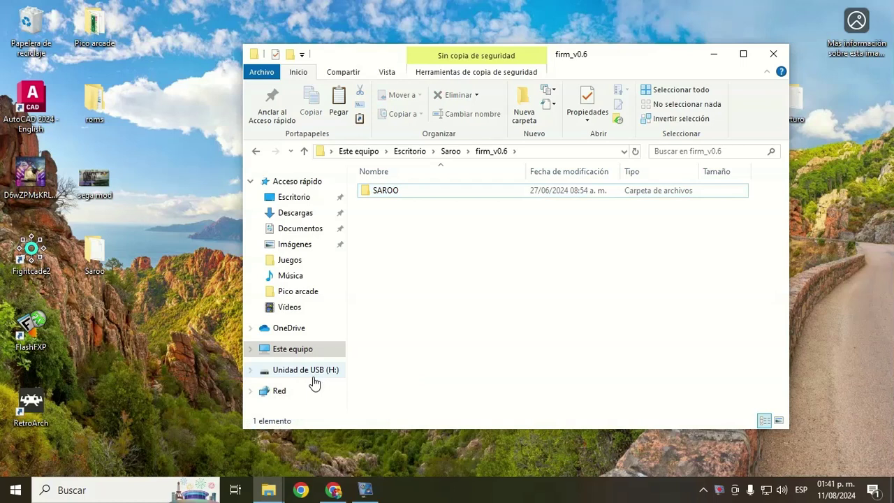
left_click(313, 376)
right_click(412, 232)
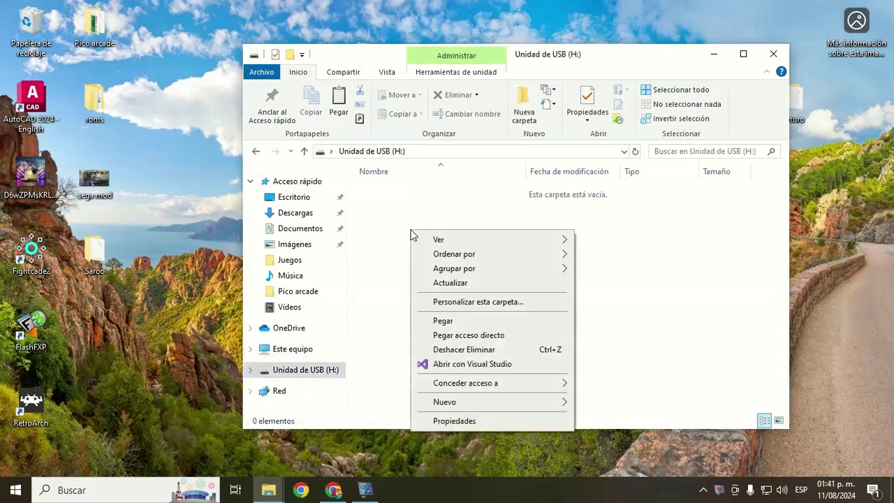
left_click(450, 320)
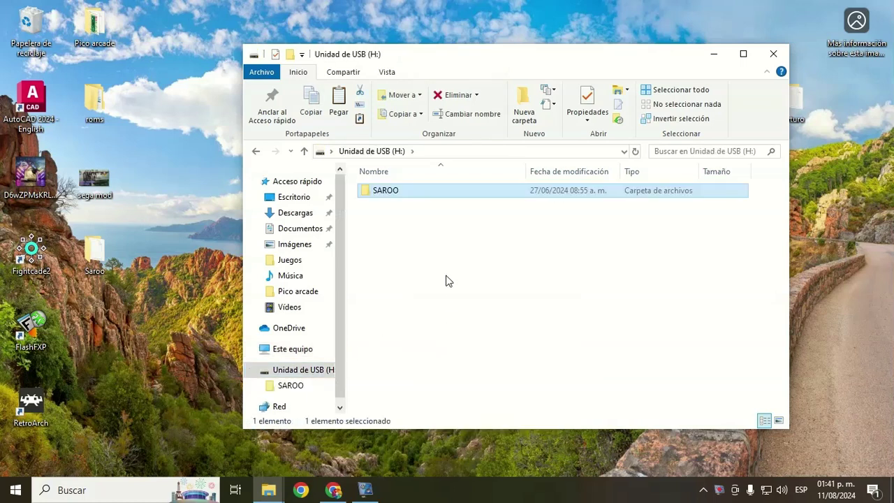
Step: Open the saroocfg file from the SAROO folder on the USB drive (H:) for editing
mouse_move(273, 494)
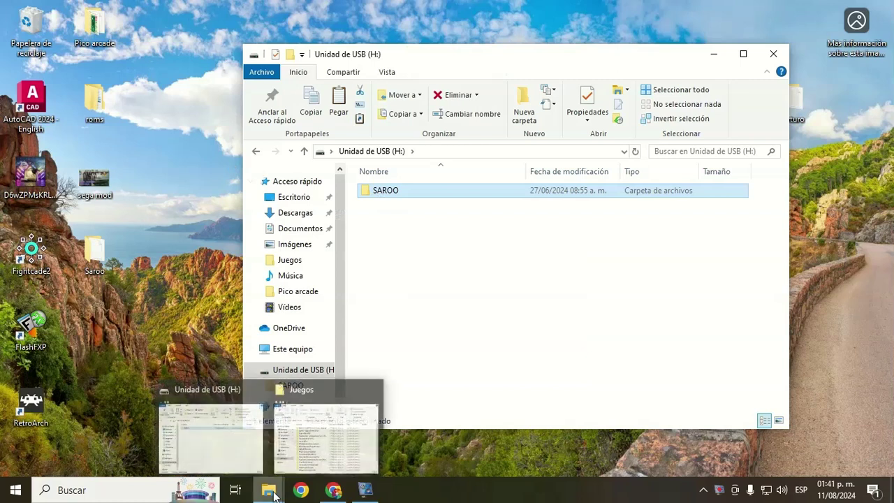
double_click(385, 191)
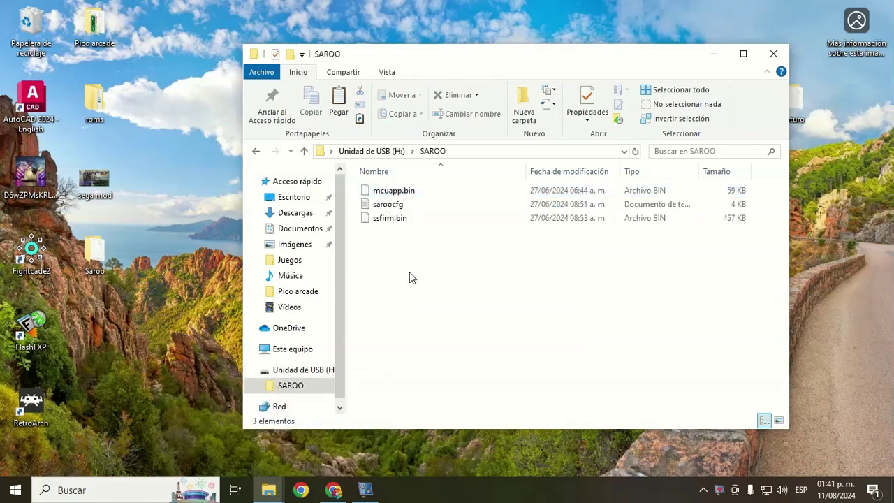
right_click(388, 208)
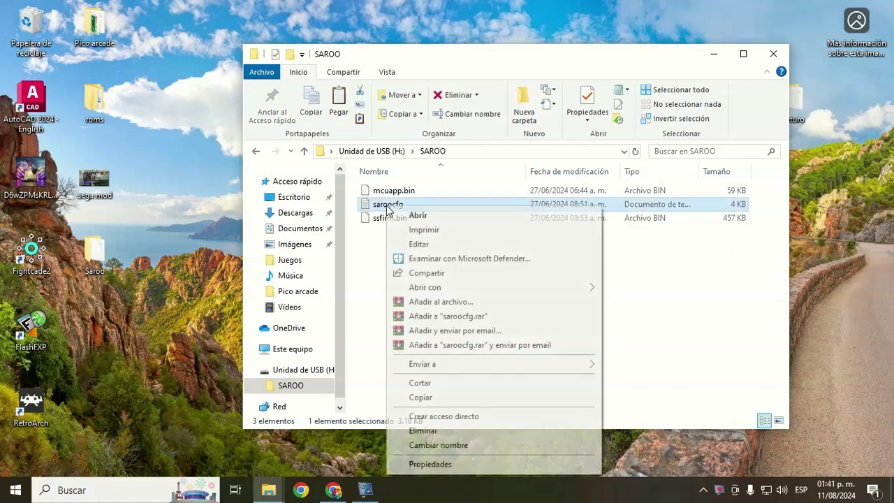
left_click(419, 245)
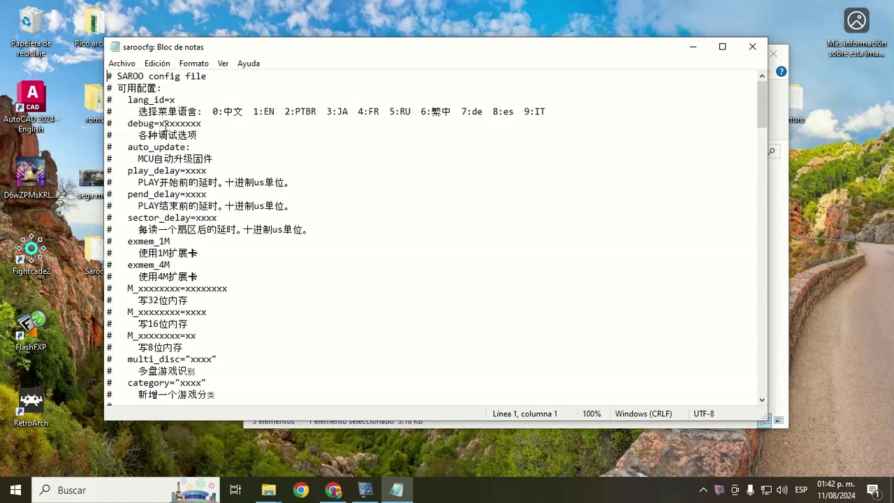
Step: Check the available language codes and set lang_id in the [global] section to 8 for Spanish
scroll(209, 168, "down", 1)
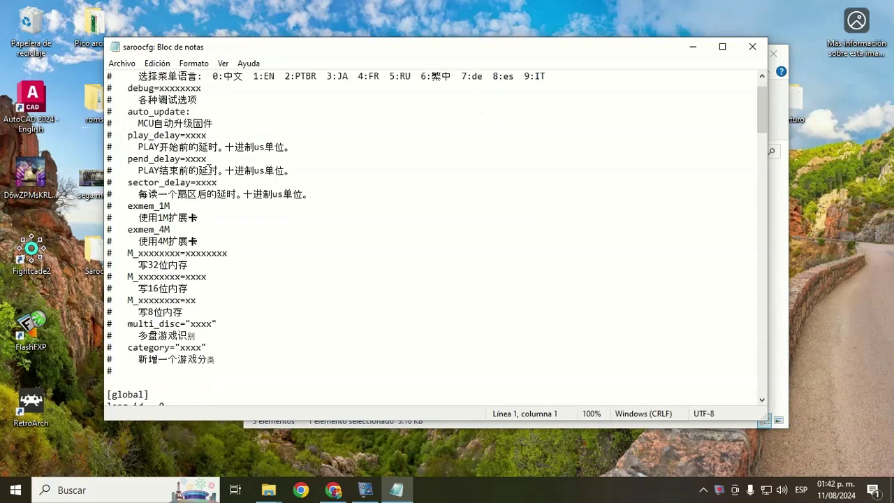
scroll(208, 168, "down", 2)
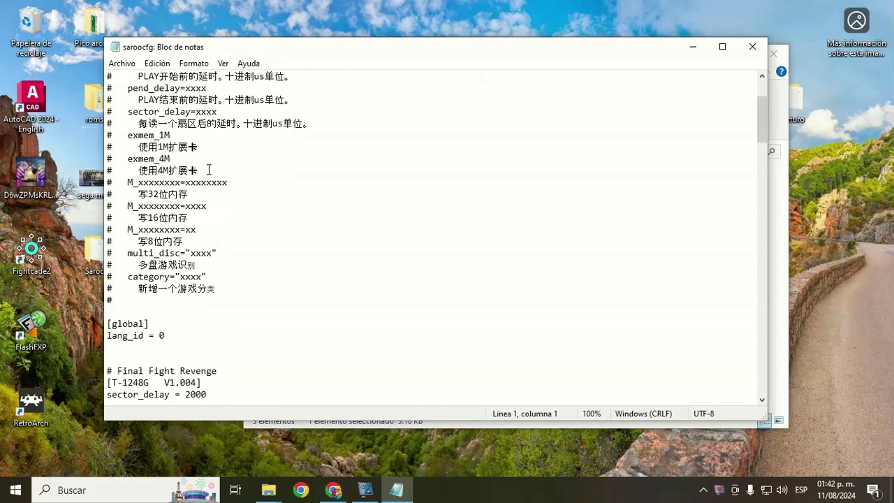
left_click(162, 337)
scroll(265, 288, "up", 3)
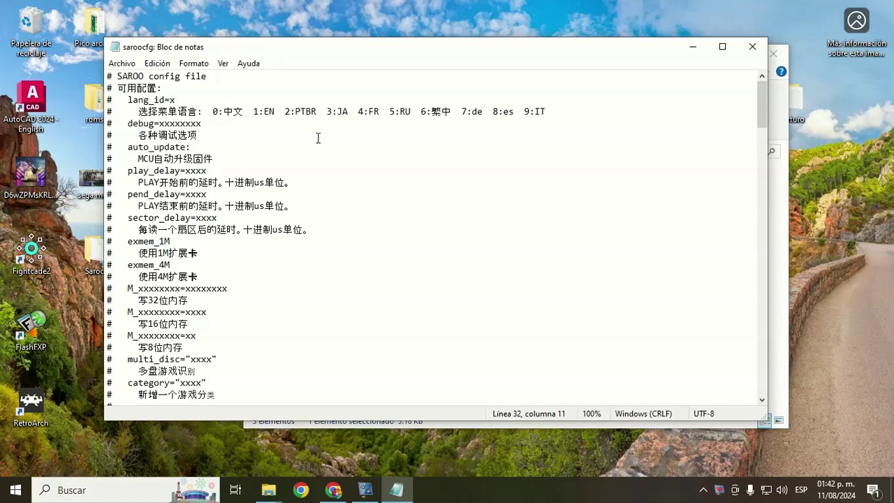
scroll(318, 140, "down", 15)
scroll(318, 139, "down", 5)
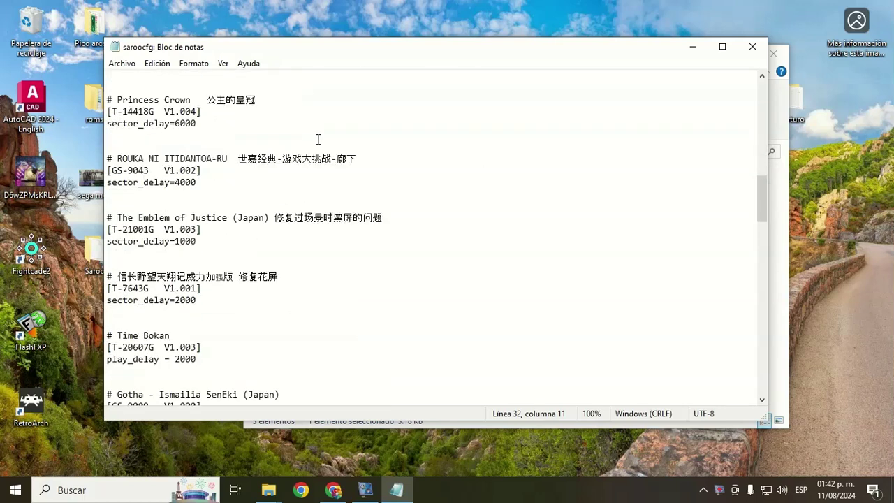
scroll(317, 140, "up", 2)
scroll(318, 139, "up", 8)
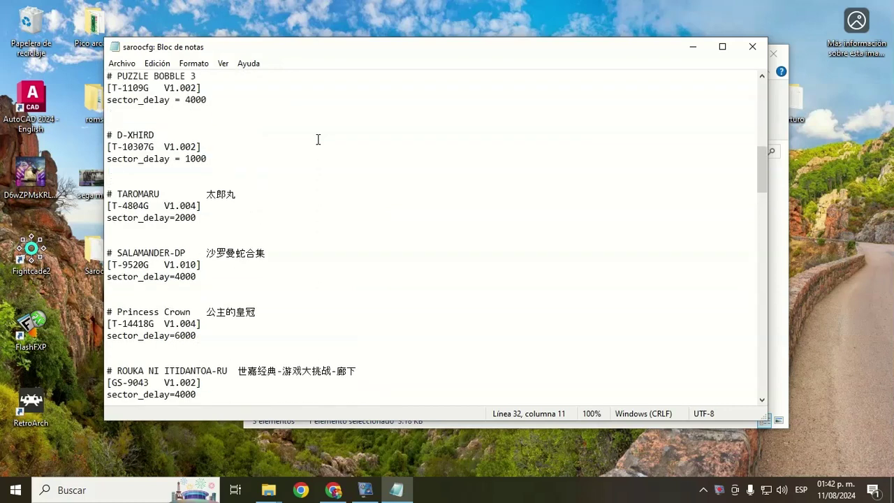
scroll(318, 140, "up", 2)
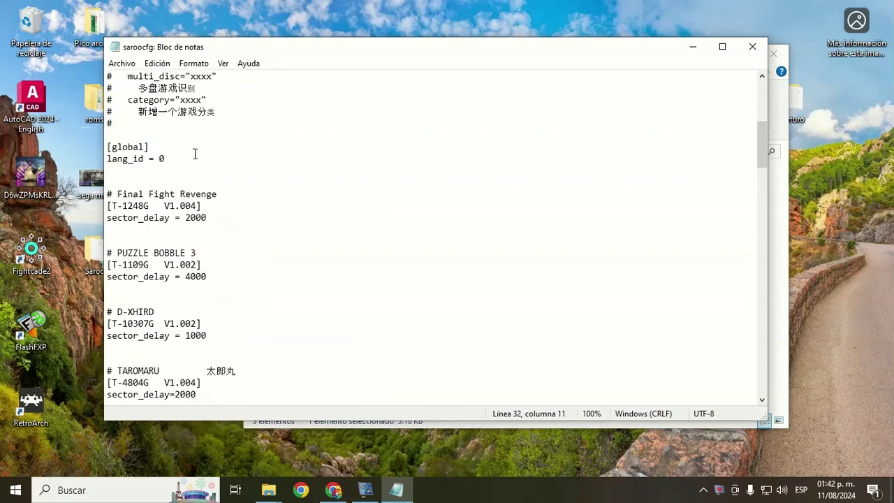
left_click(166, 159)
key("BackSpace")
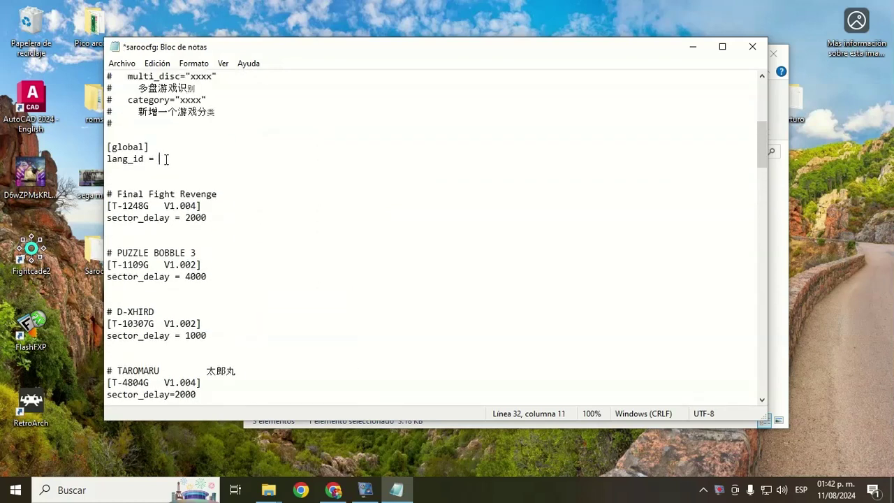
type("8")
Step: Look through the per-game sector_delay and play_delay entries down to the end of the config file
scroll(125, 195, "down", 7)
scroll(125, 195, "down", 18)
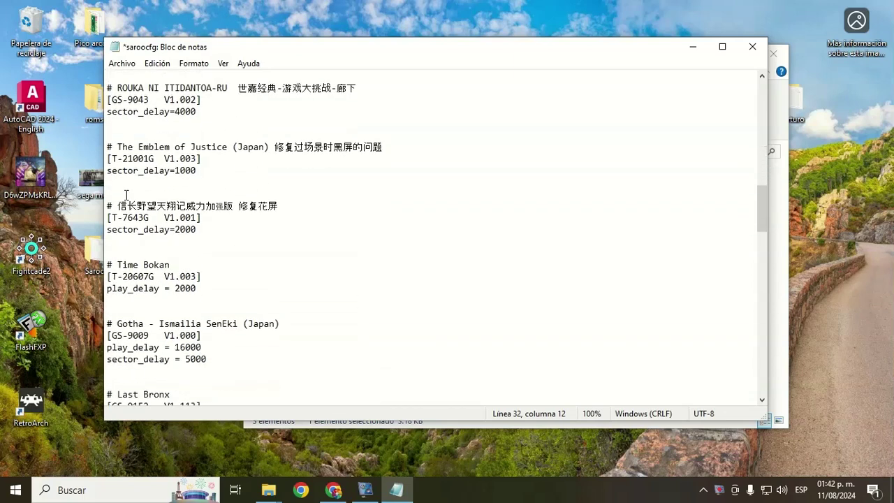
scroll(125, 196, "down", 11)
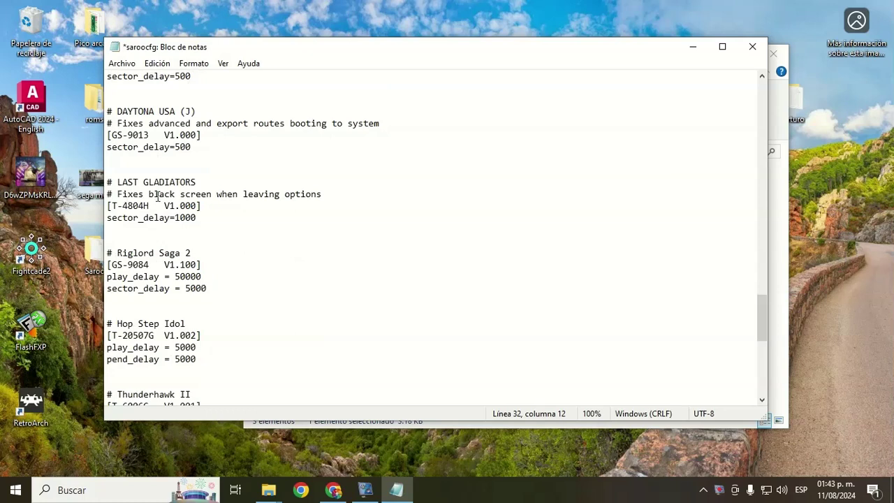
scroll(161, 203, "down", 11)
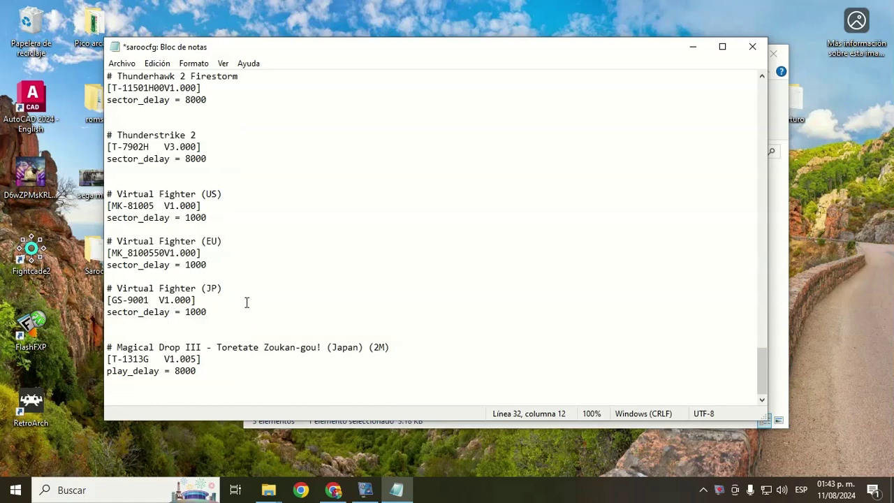
scroll(247, 302, "up", 1)
scroll(246, 301, "up", 13)
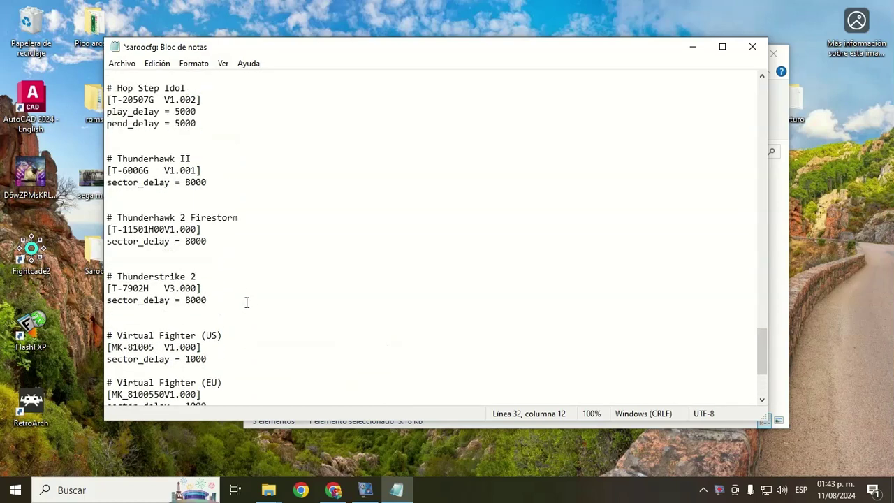
scroll(247, 302, "up", 10)
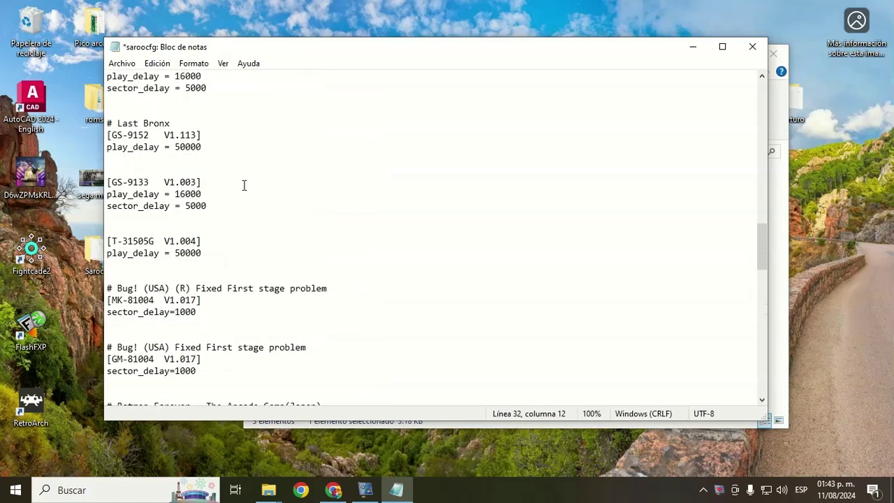
scroll(228, 228, "up", 4)
scroll(227, 228, "up", 10)
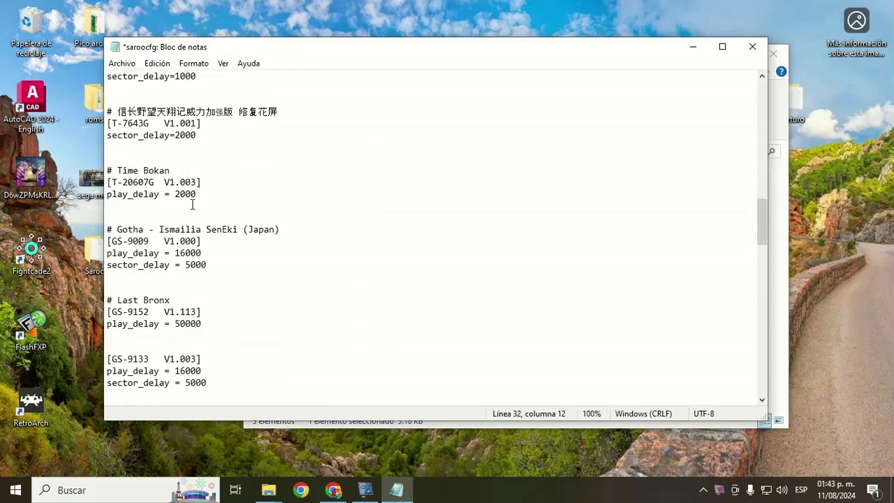
scroll(219, 226, "up", 10)
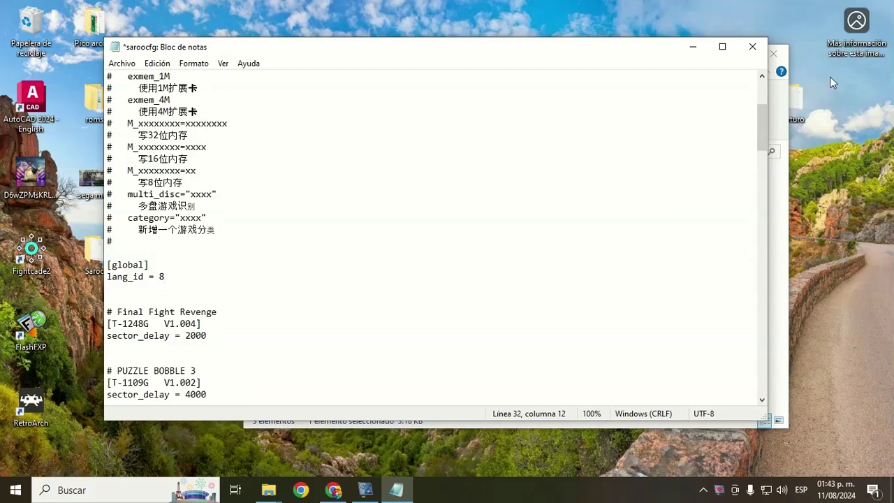
Step: Close the saroocfg file and save its changes
left_click(752, 47)
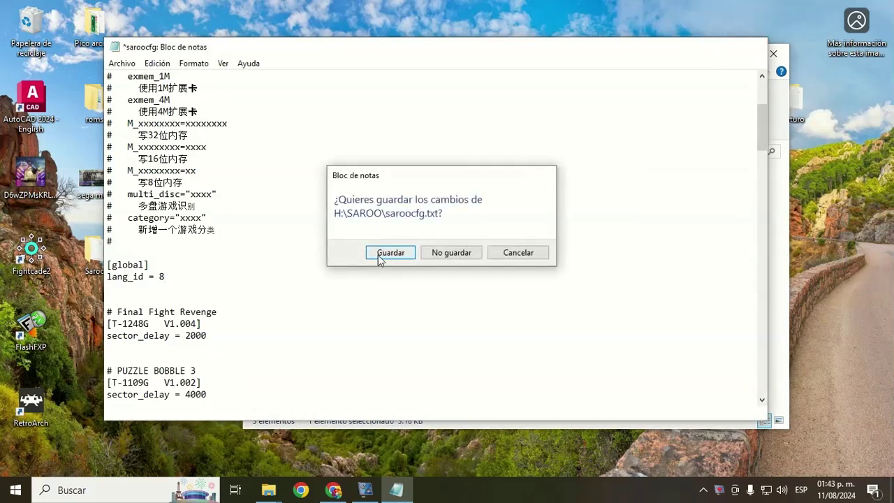
left_click(378, 255)
left_click(413, 265)
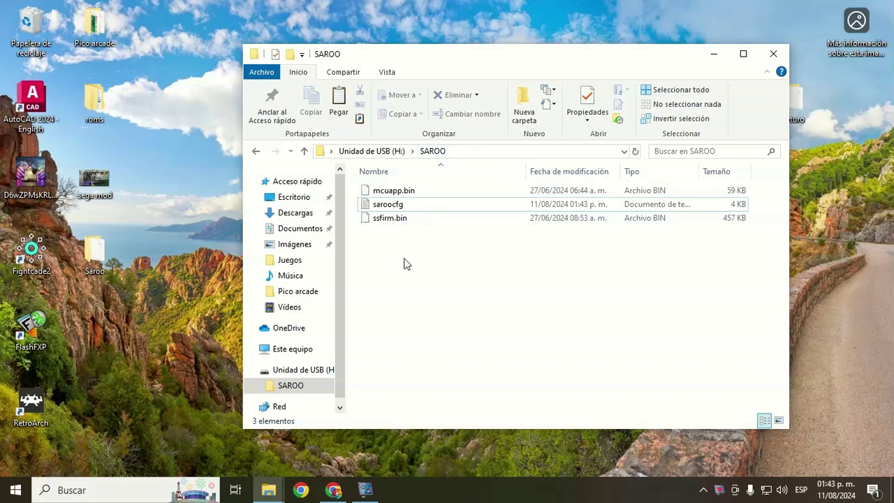
Step: Create a folder named ISO inside the SAROO folder and open it
left_click(523, 108)
key("BackSpace")
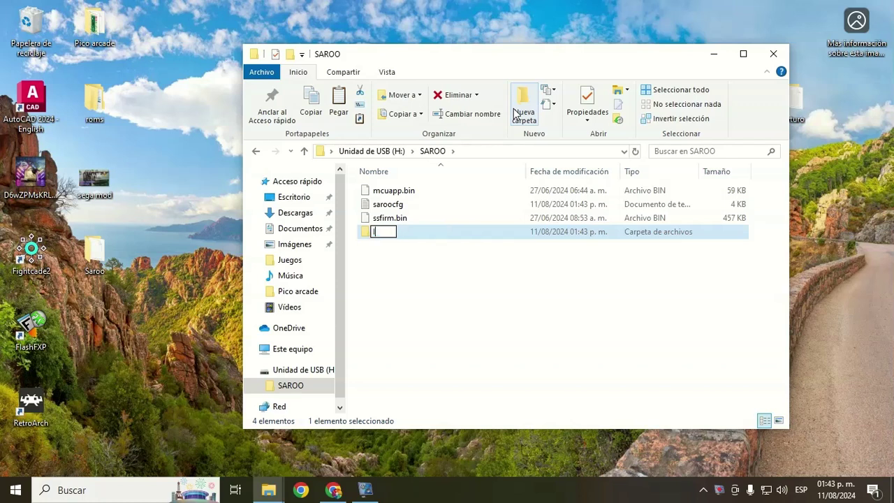
type("ISO")
key("Return")
key("Return")
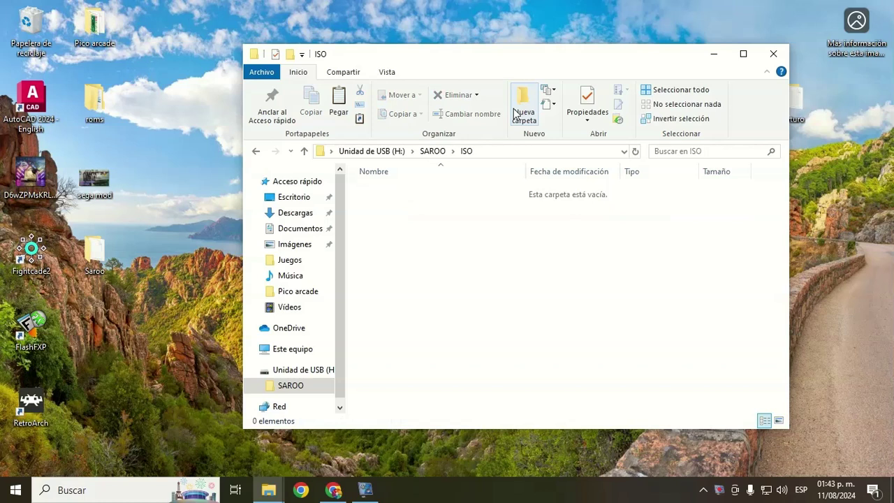
Step: Bring up the Juegos window and arrange it beside the ISO window so both folders are accessible
mouse_move(271, 499)
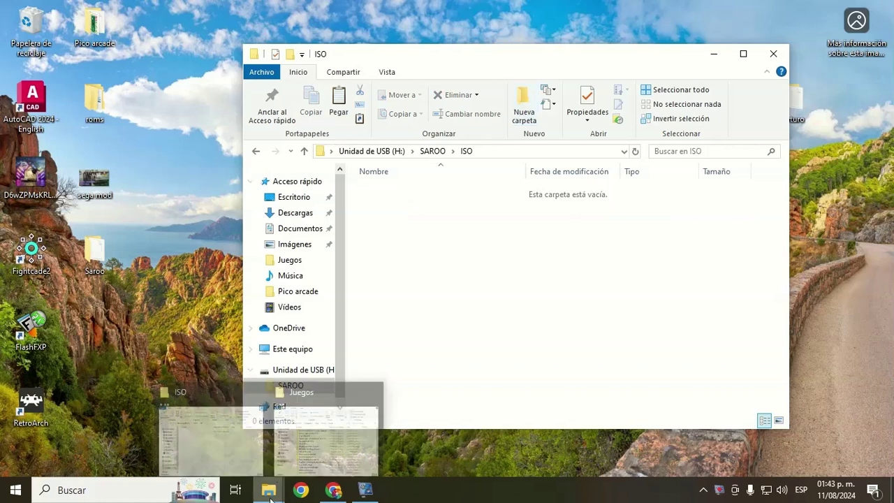
left_click(322, 440)
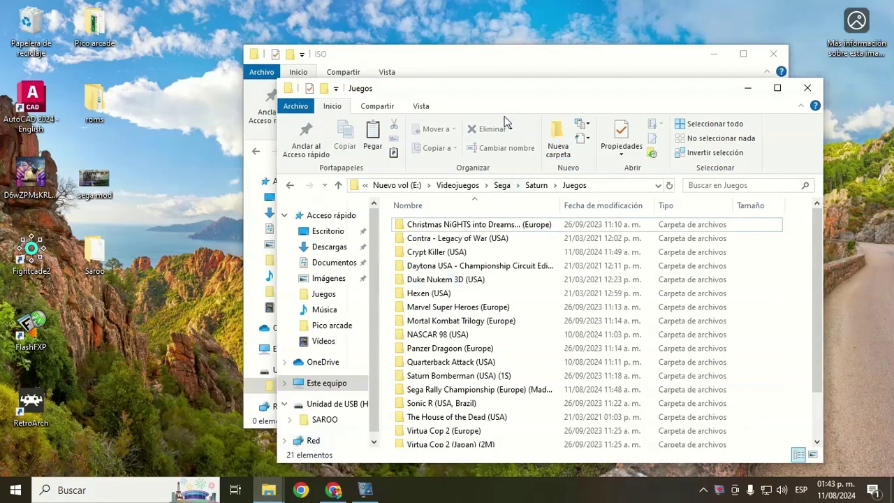
left_click_drag(502, 91, 584, 80)
left_click(512, 55)
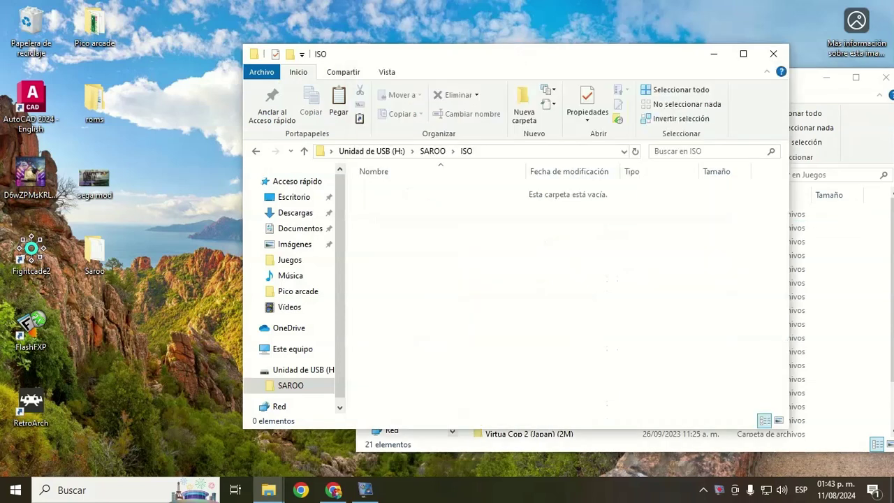
left_click_drag(513, 56, 343, 30)
left_click(640, 96)
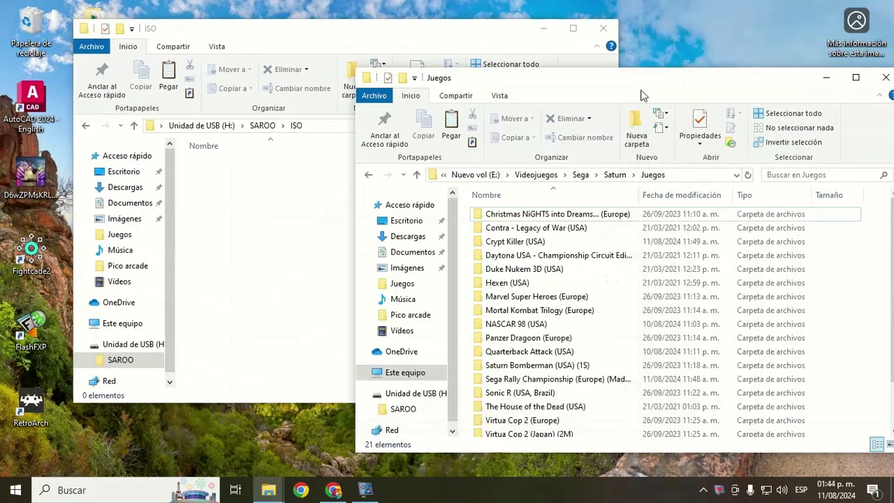
Step: Copy the first 19 game folders, starting with Christmas NiGHTS into Dreams... (Europe), from Juegos into the ISO folder and close the Juegos window
left_click(547, 215)
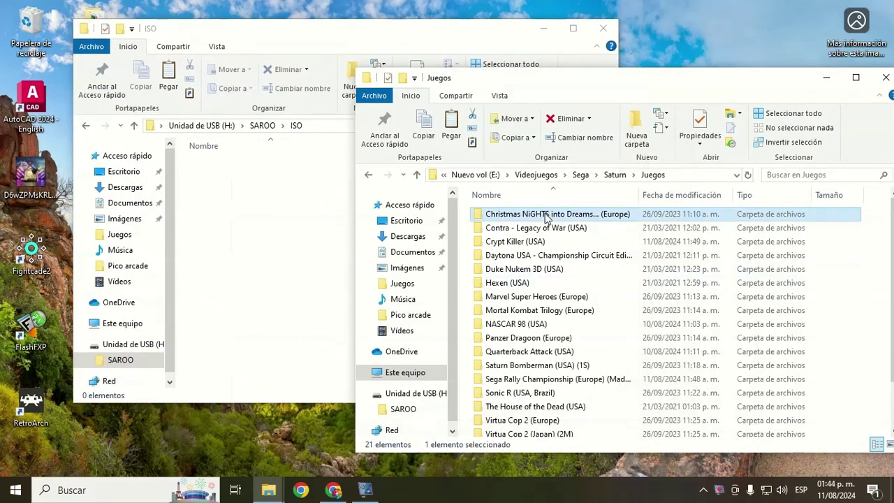
key("shift+Down")
key("shift+Down")
key("shift+Down")
key("shift+Down")
key("shift+Down")
key("shift+Down")
key("shift+Down")
key("shift+Down")
key("shift+Down")
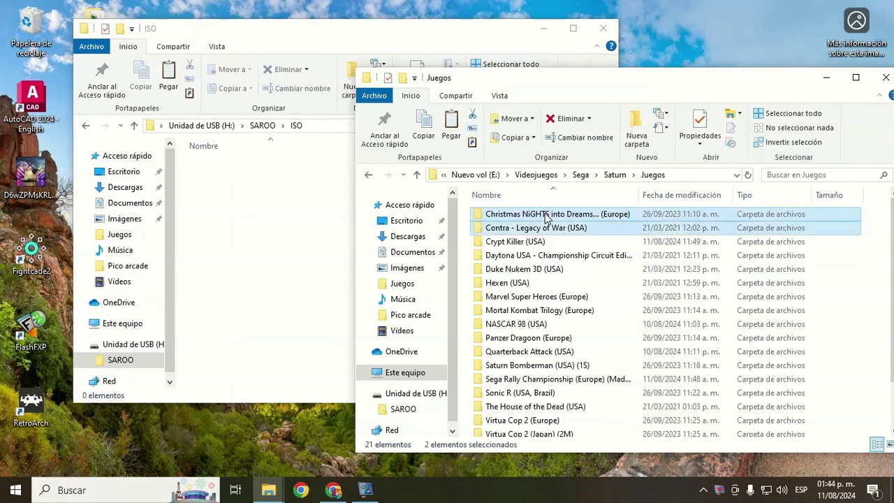
key("shift+Down")
key("shift+Down")
key("shift+Down")
key("shift+Down")
key("shift+Down")
key("shift+Down")
key("shift+Down")
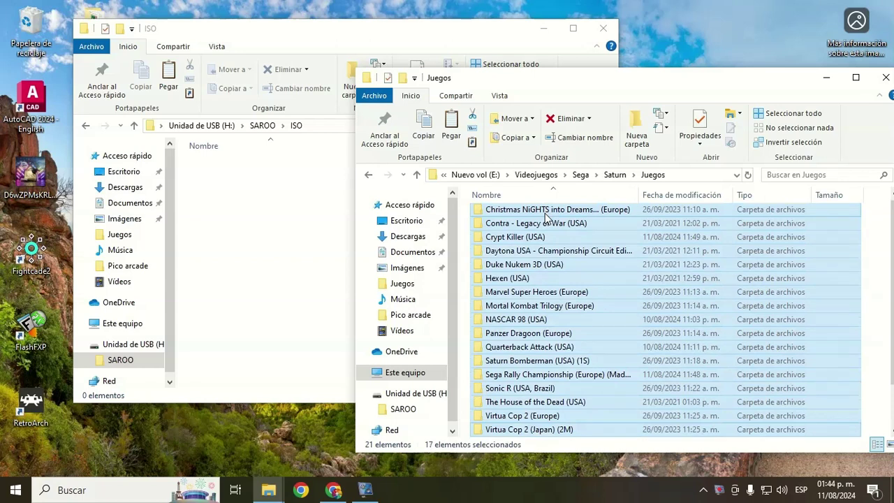
key("shift+Down")
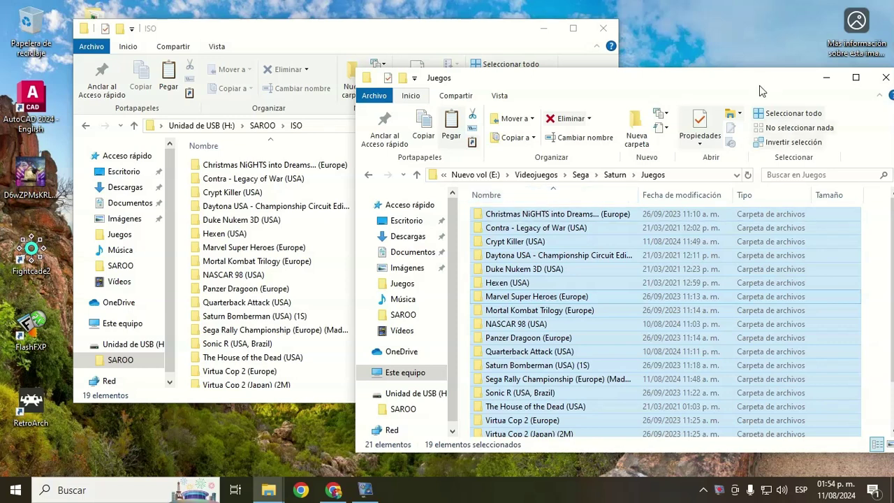
left_click_drag(756, 83, 618, 74)
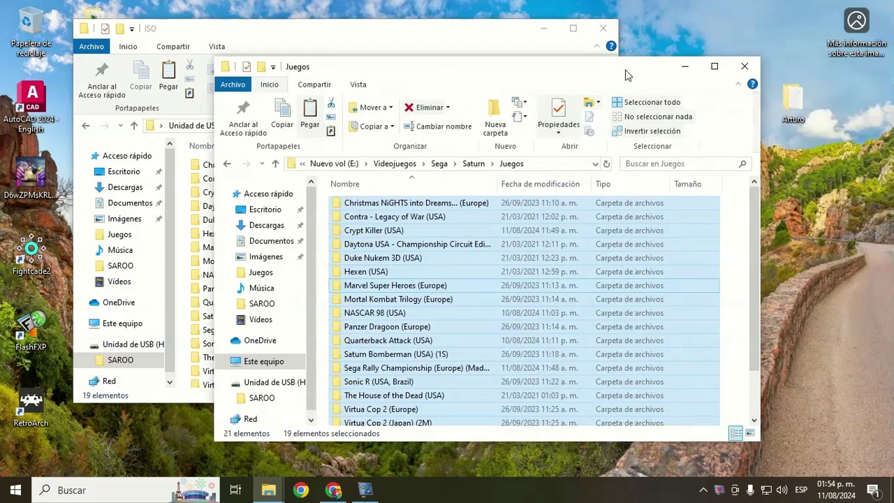
left_click(745, 67)
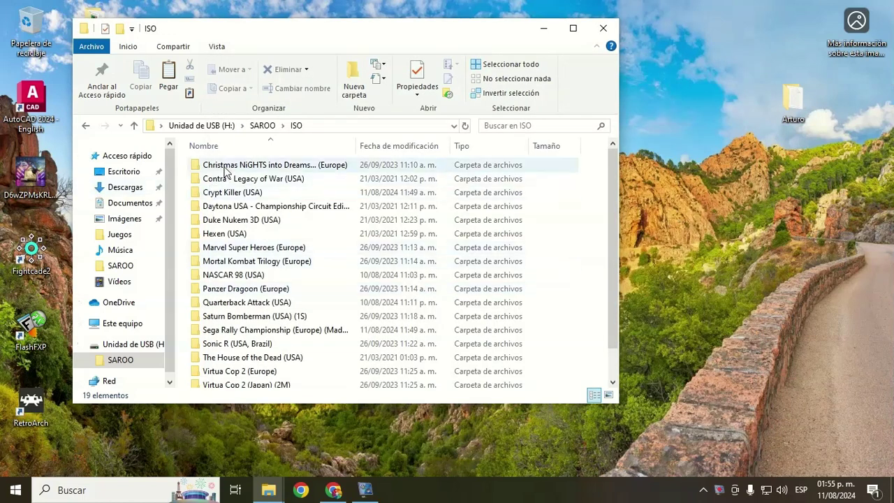
Step: Review the card's folder structure from the USB drive (H:) root through SAROO to ISO
left_click(260, 126)
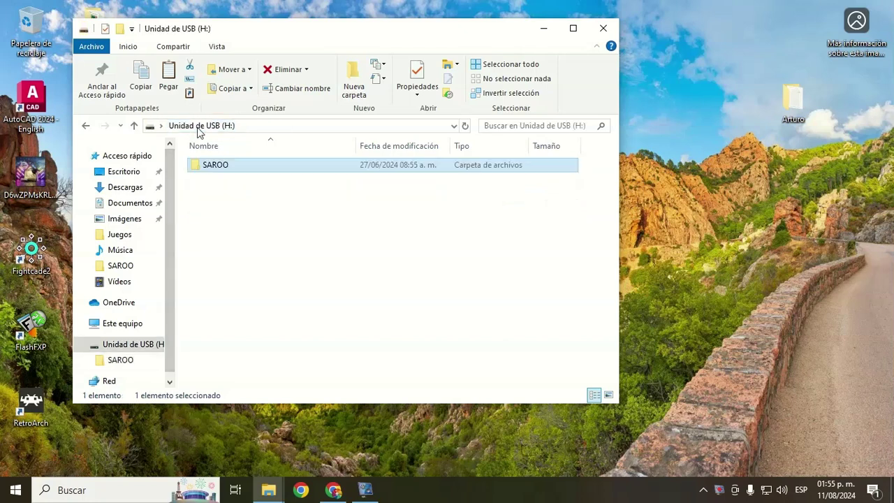
double_click(212, 168)
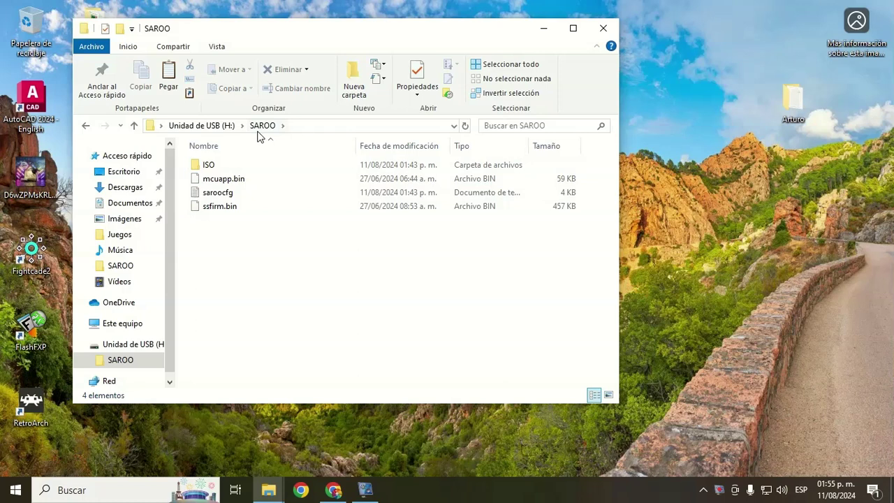
double_click(219, 170)
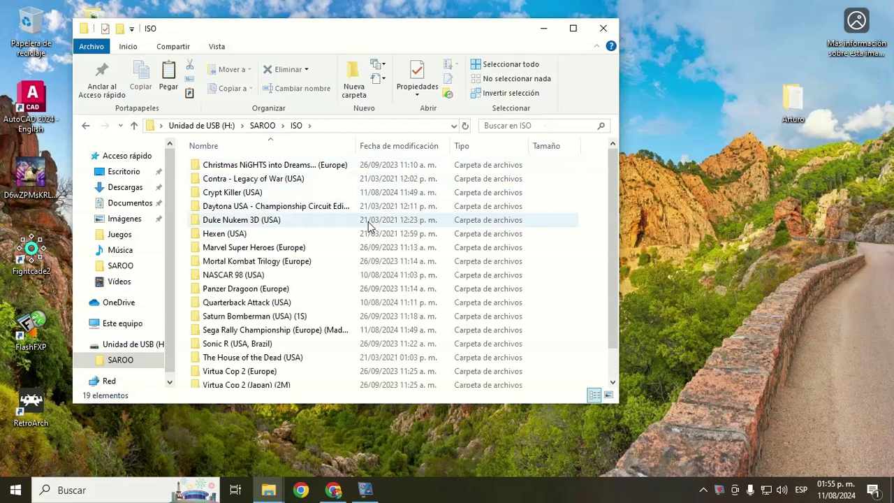
Step: Open the Contra - Legacy of War (USA) CUE file in Notepad, review its track entries down to Track 12, and close it
double_click(250, 180)
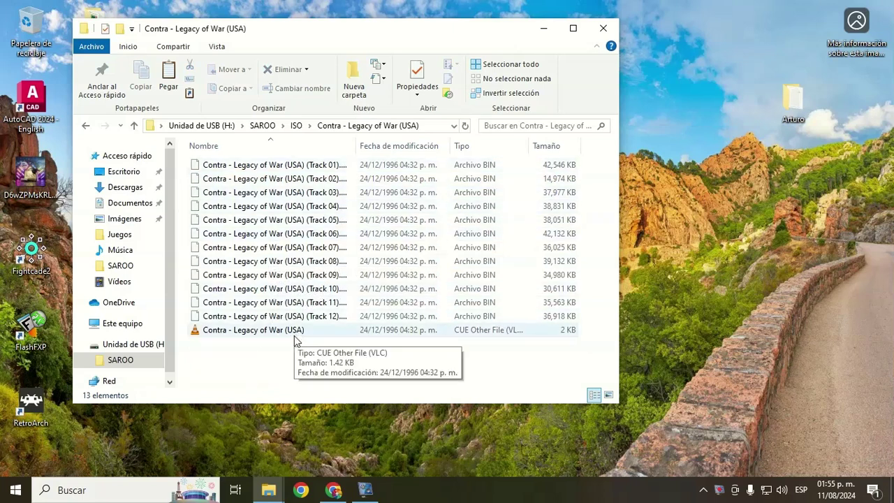
right_click(243, 335)
mouse_move(319, 143)
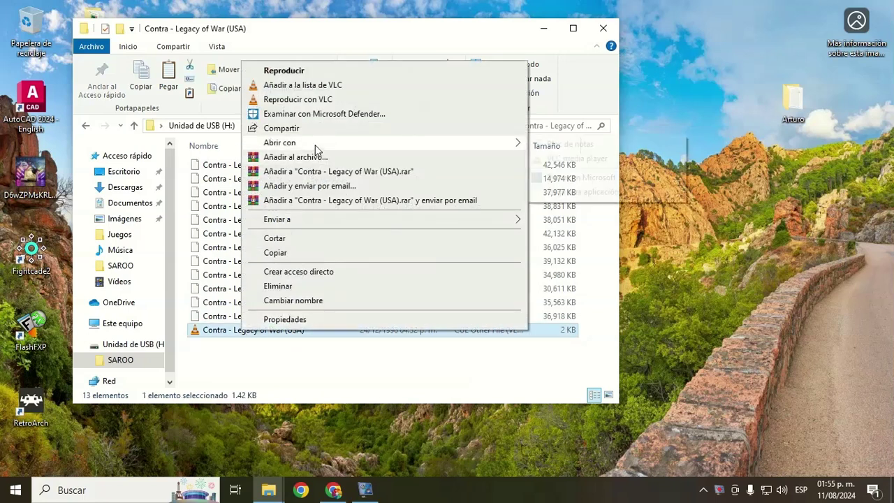
left_click(571, 145)
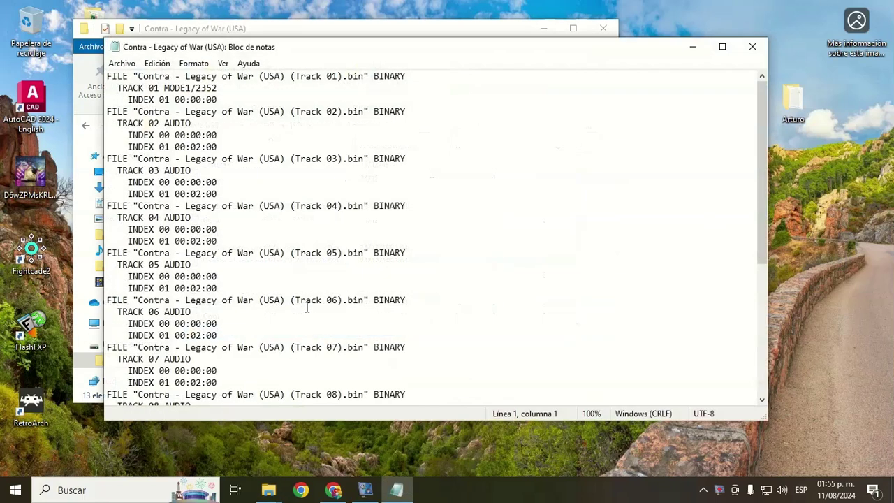
scroll(387, 163, "down", 1)
scroll(384, 162, "up", 1)
scroll(365, 156, "down", 5)
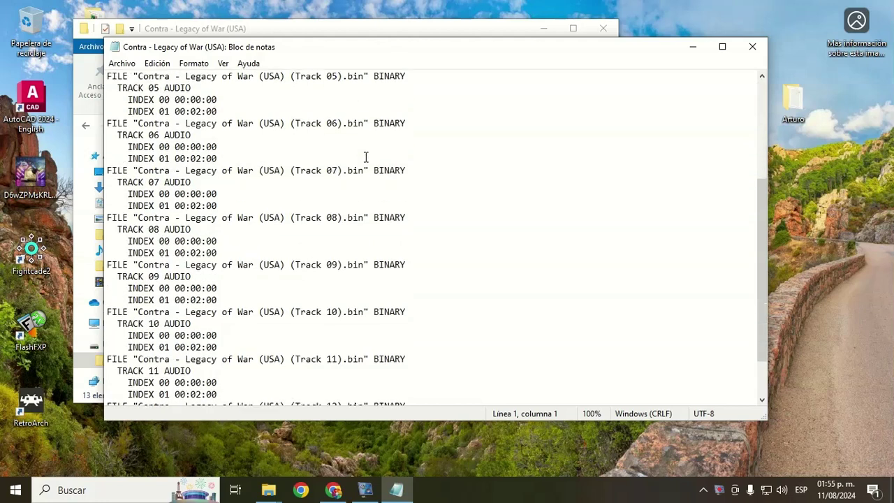
scroll(365, 157, "down", 2)
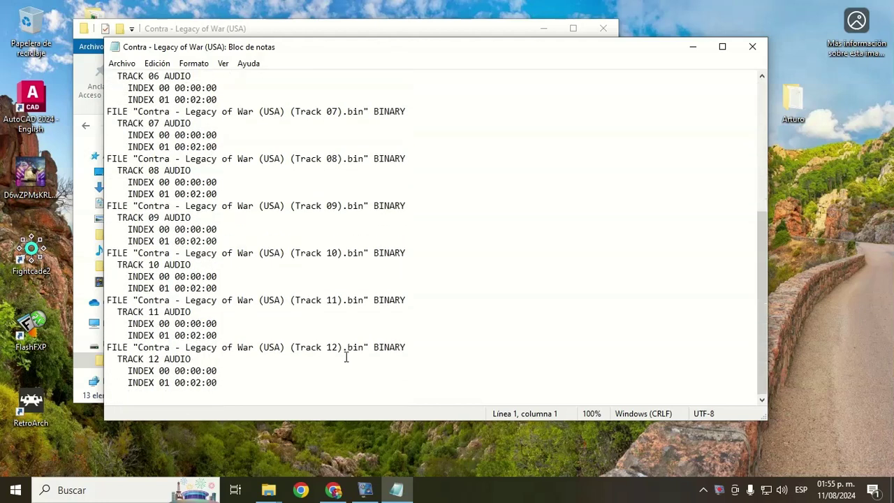
left_click(752, 47)
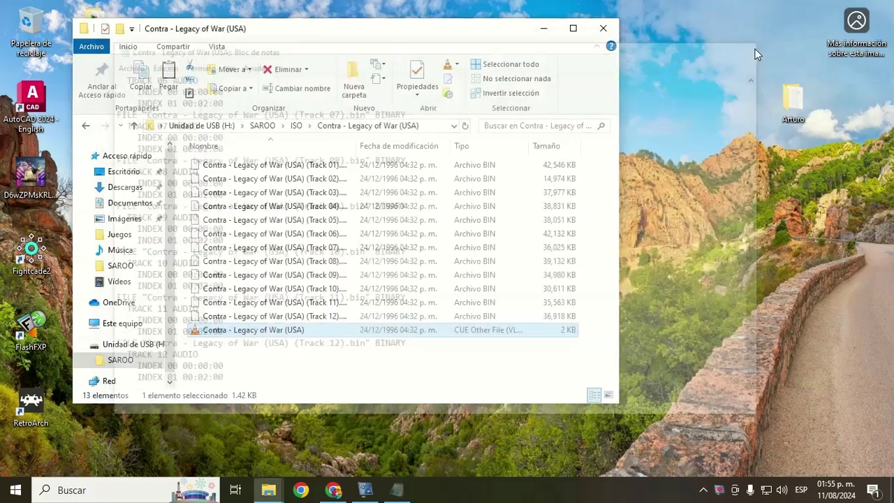
Step: Widen the Name column to read the full track file names, and go back to the ISO folder to look over the game folders
left_click_drag(355, 146, 396, 155)
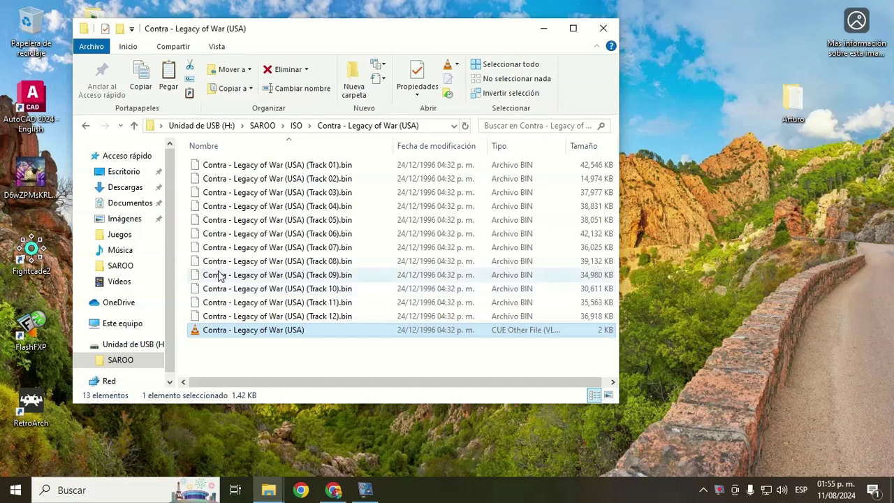
left_click(134, 126)
scroll(330, 225, "down", 1)
scroll(330, 225, "up", 1)
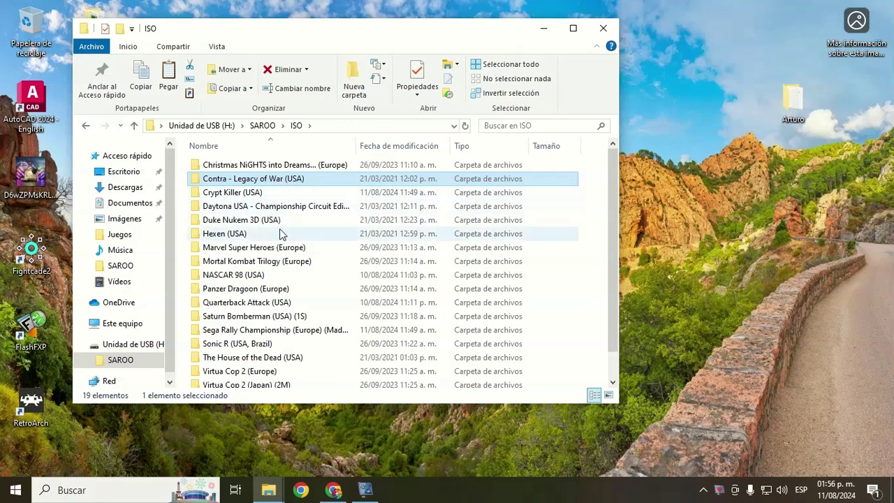
scroll(279, 259, "down", 1)
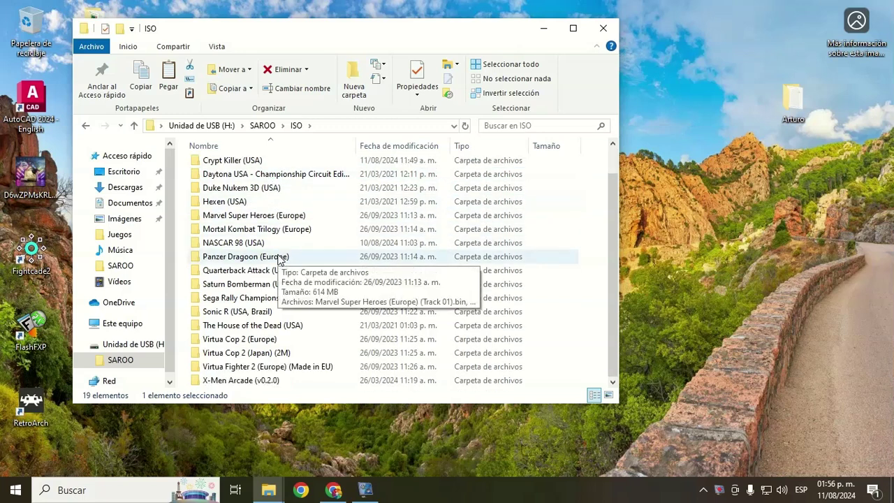
Step: Copy bgsound.pcm from the desktop's Saroo folder into the SAROO folder on the USB drive (H:)
left_click(133, 125)
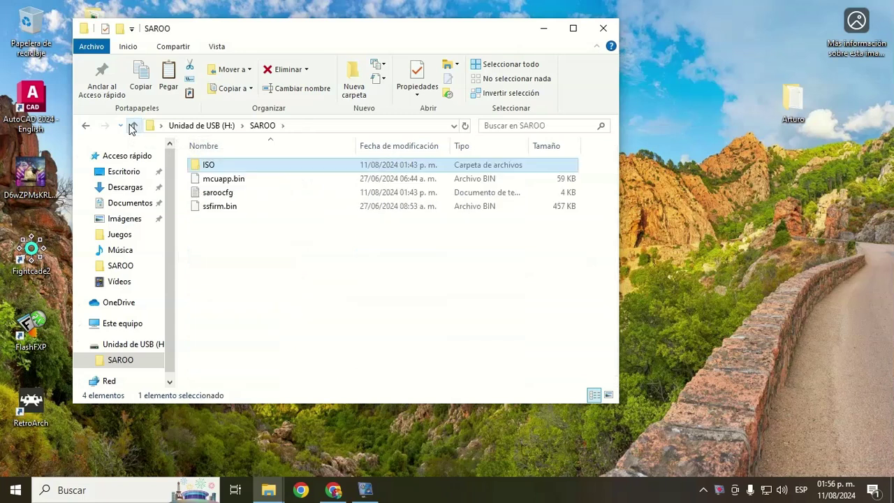
left_click_drag(339, 32, 505, 48)
double_click(95, 252)
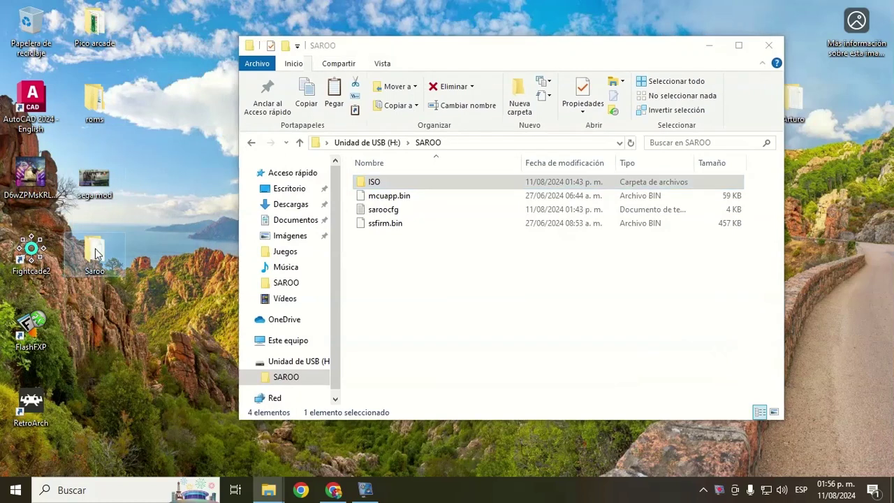
left_click(405, 213)
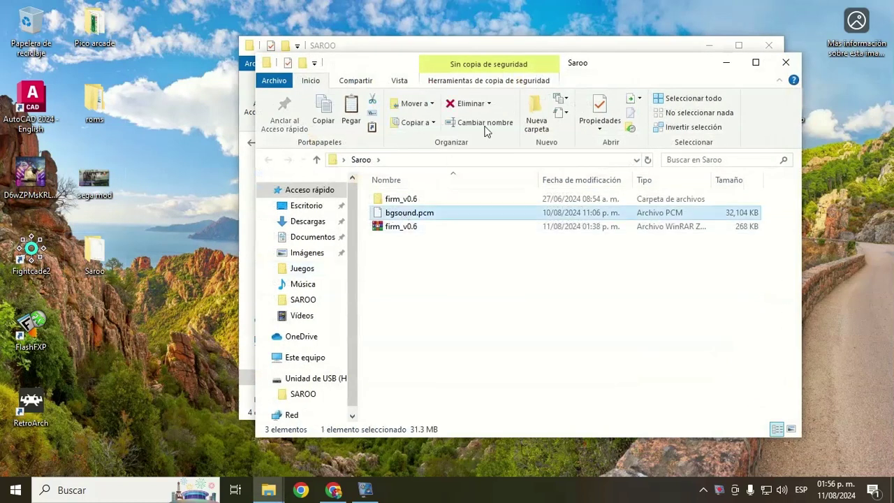
left_click_drag(494, 65, 735, 88)
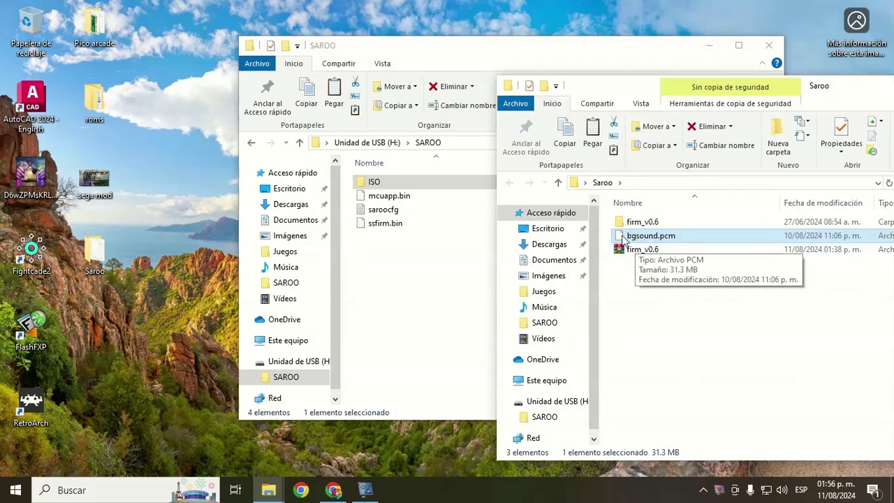
left_click_drag(642, 241, 424, 292)
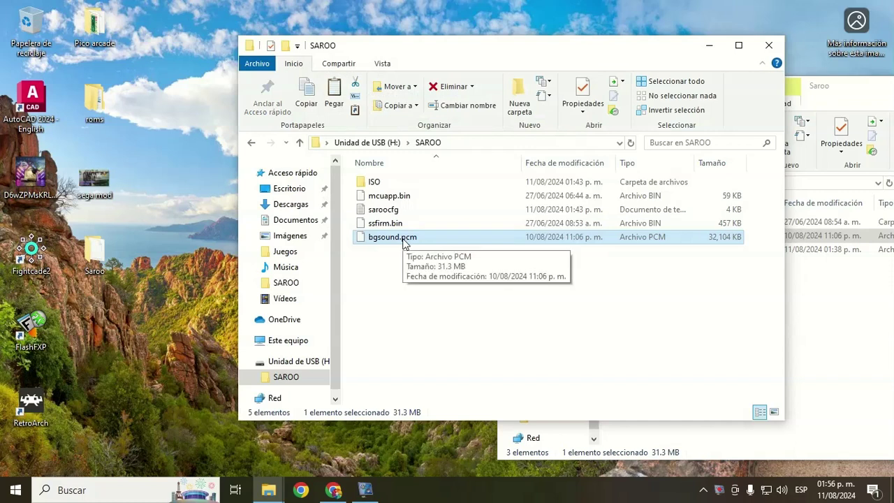
left_click(423, 314)
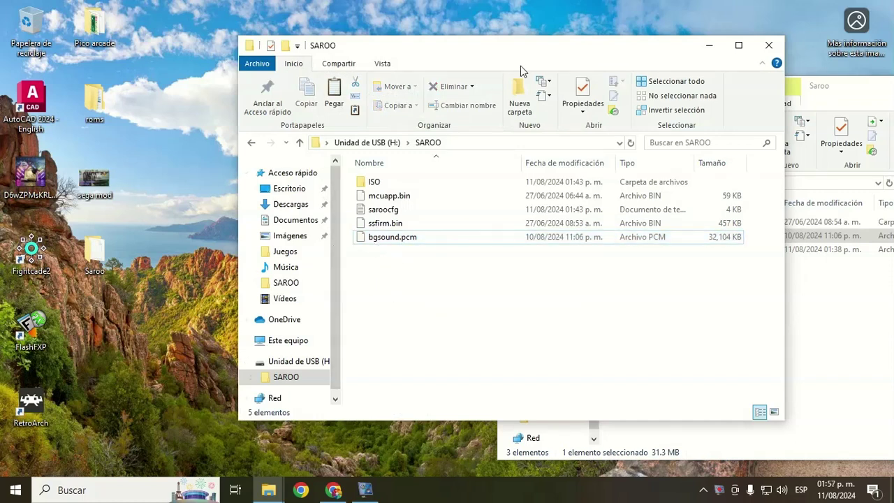
Step: Move the SAROO window aside and safely eject the USB drive (H:) from Este equipo
left_click_drag(520, 61, 327, 47)
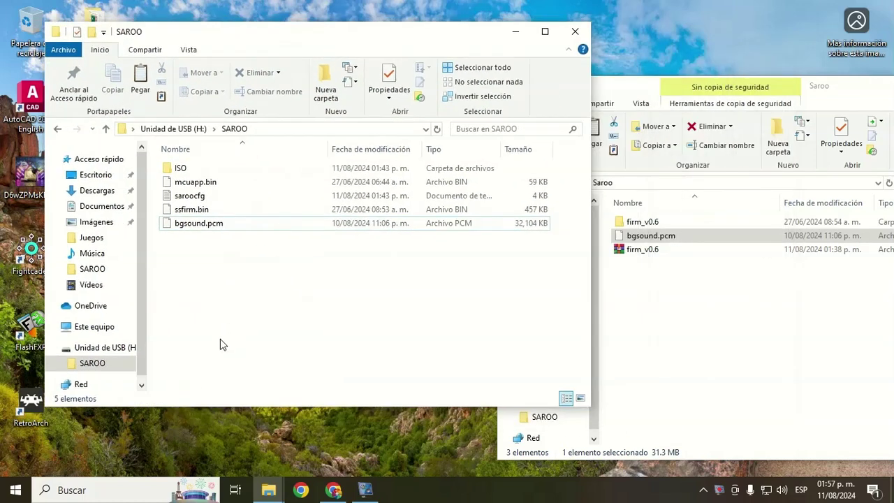
left_click(110, 332)
scroll(371, 304, "down", 1)
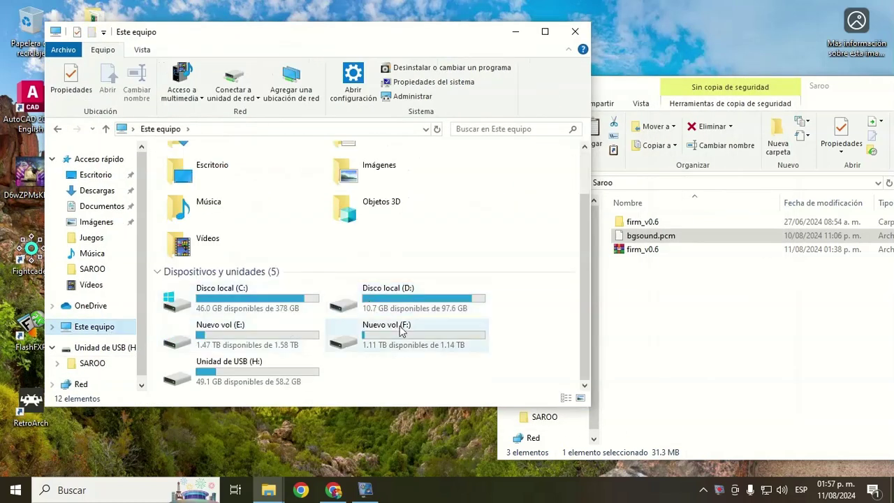
right_click(234, 378)
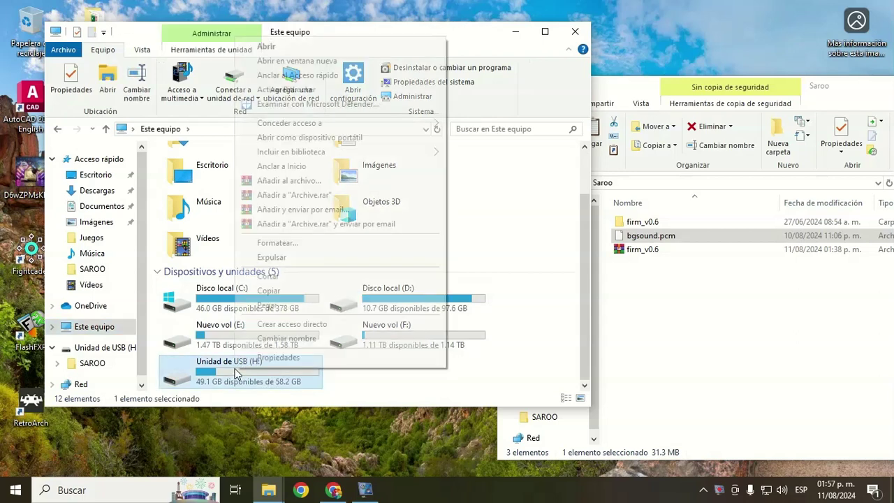
left_click(306, 258)
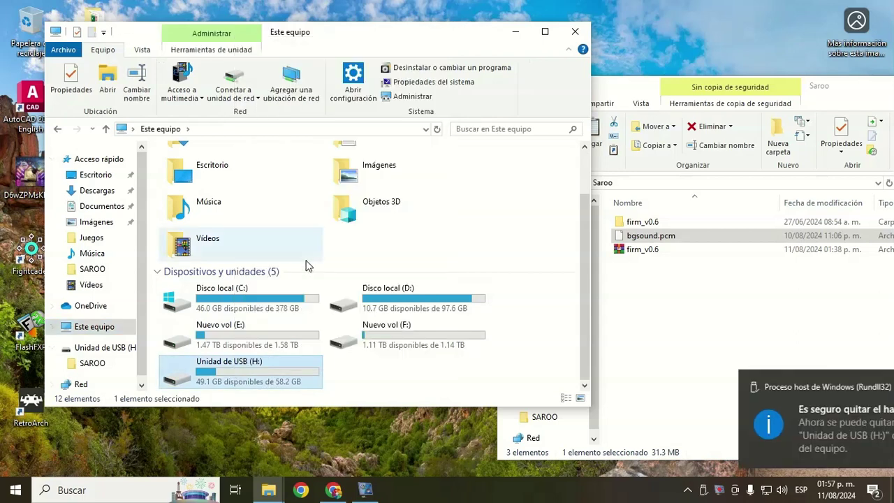